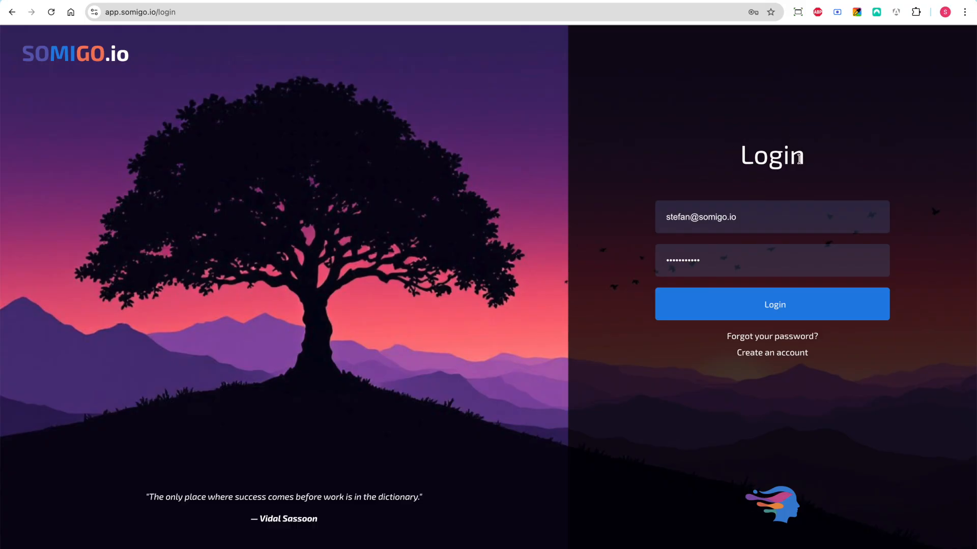
Log in with the prefilled credentials and create a first organization named My Company with the blue color
{"action": "left_click", "coordinate": [736, 307]}
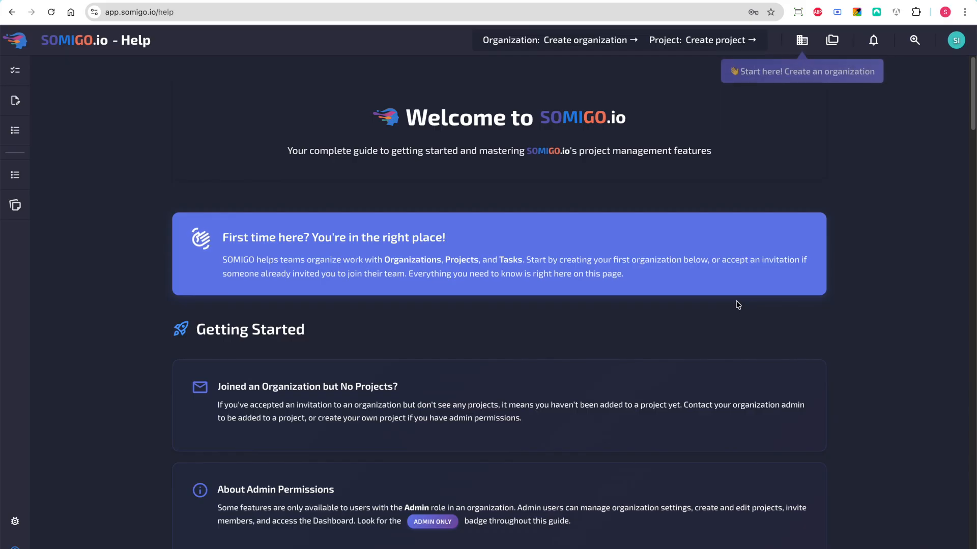
{"action": "left_click", "coordinate": [802, 46]}
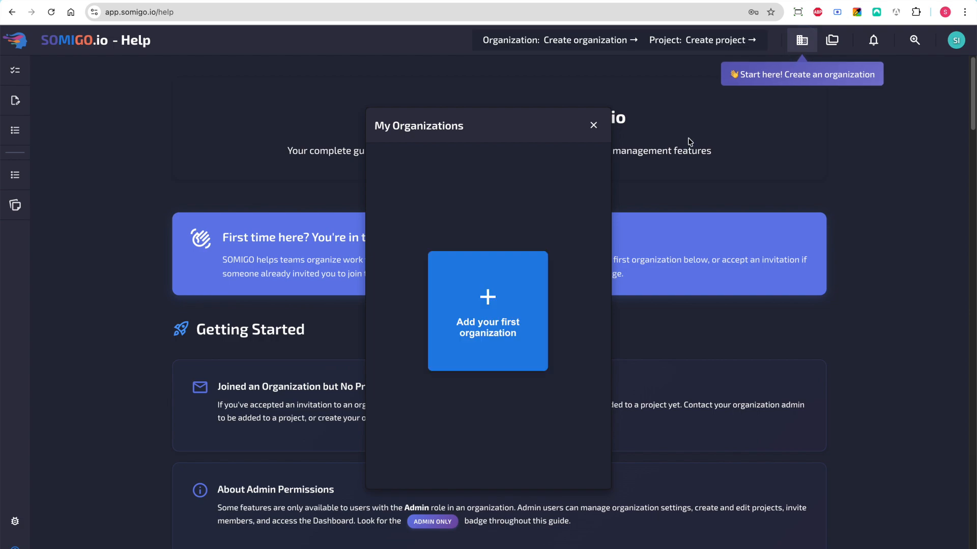
{"action": "left_click", "coordinate": [514, 307]}
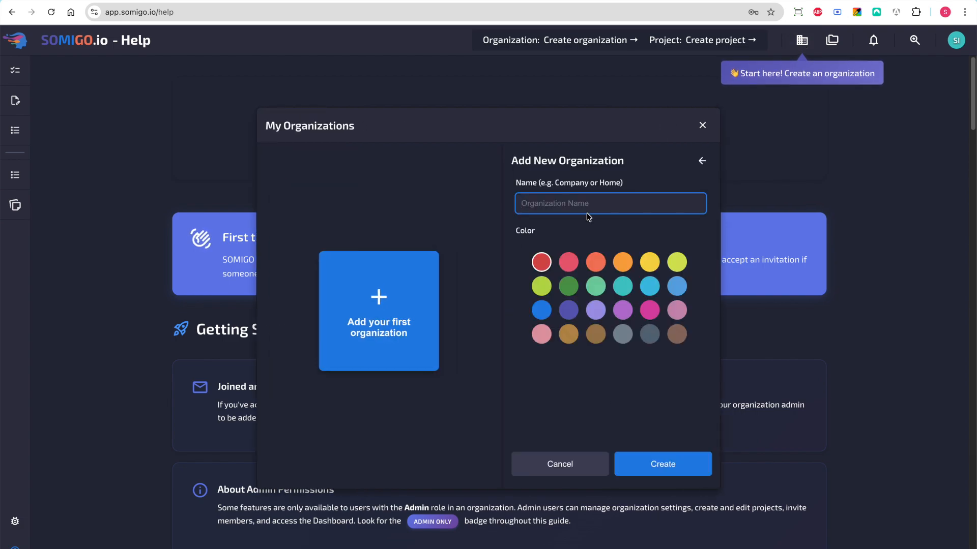
{"action": "type", "text": "M"}
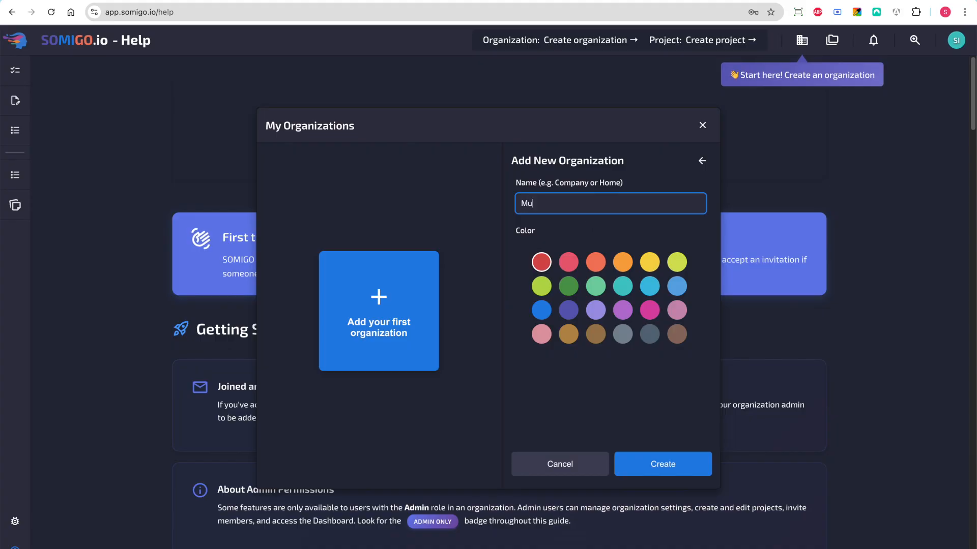
{"action": "type", "text": "y Company"}
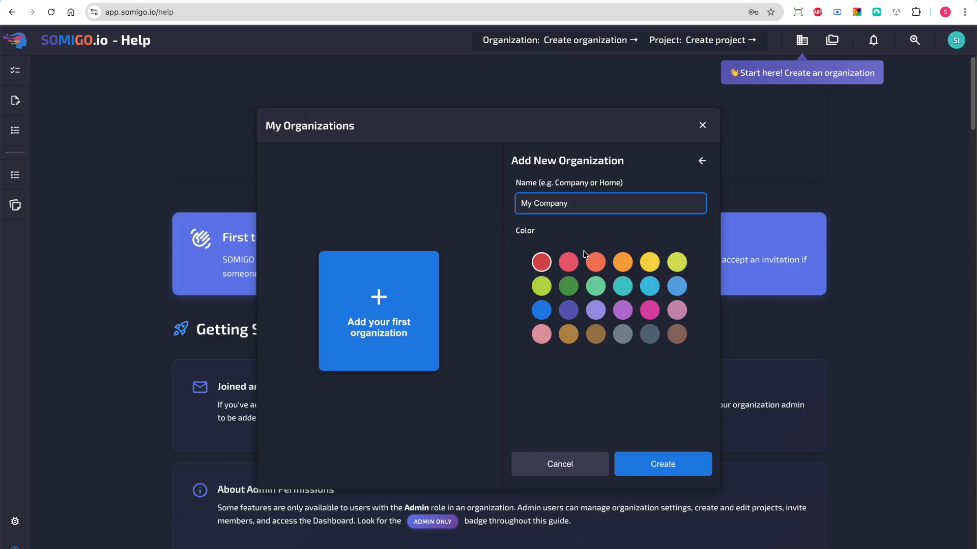
{"action": "left_click", "coordinate": [542, 309]}
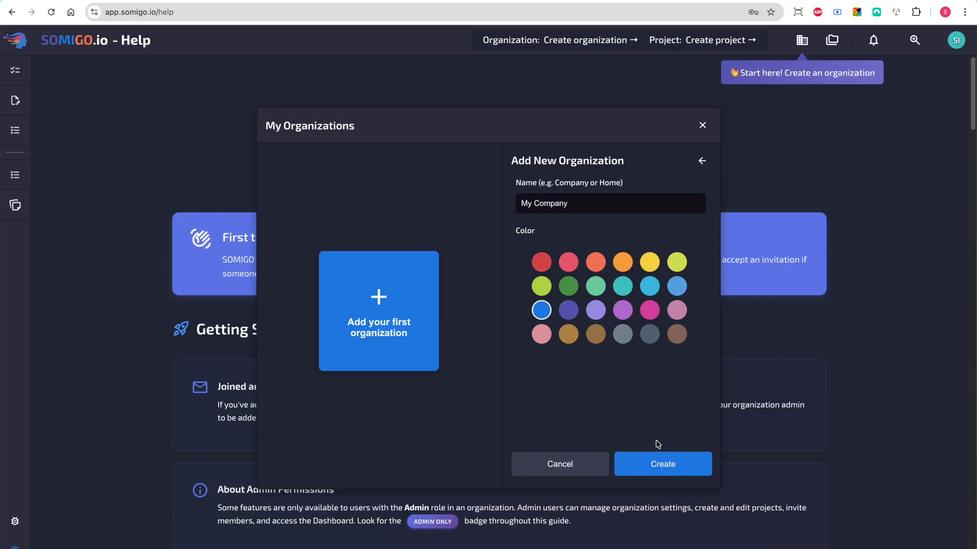
{"action": "left_click", "coordinate": [659, 460]}
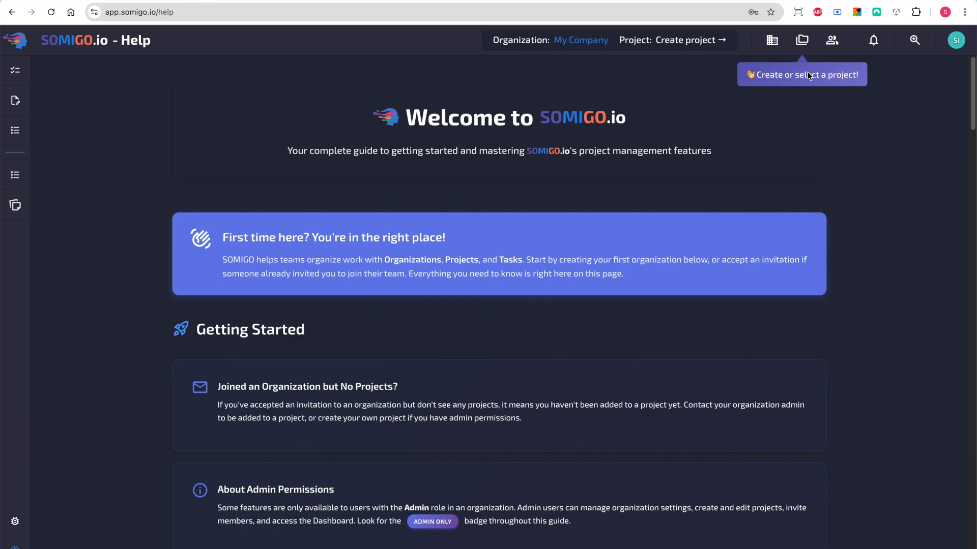
Create the first project in My Company, named Development, with the blue color
{"action": "left_click", "coordinate": [804, 44]}
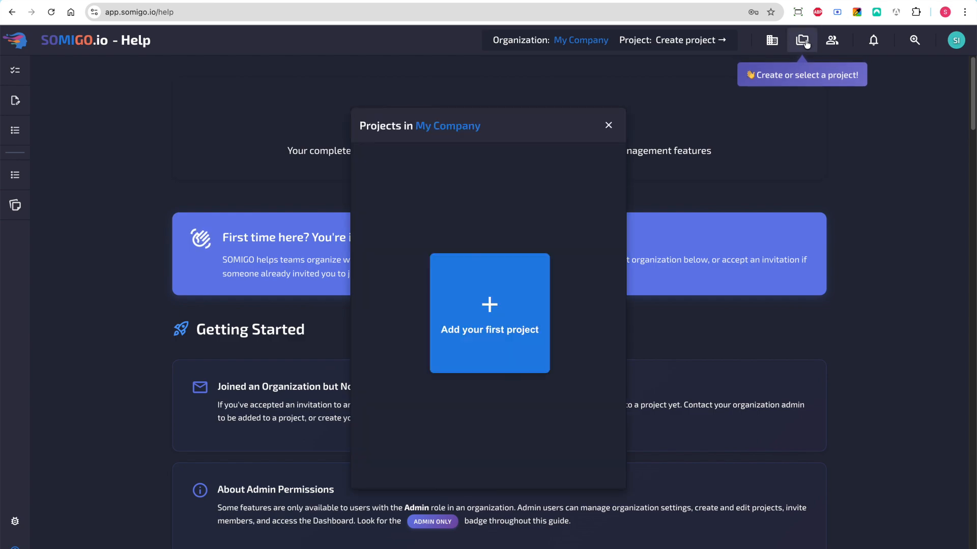
{"action": "left_click", "coordinate": [489, 304]}
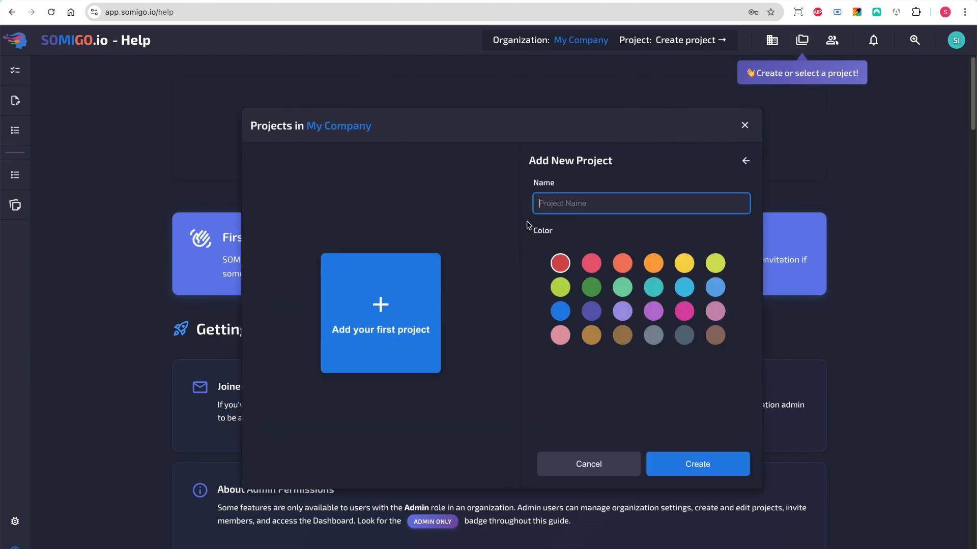
{"action": "type", "text": "Development"}
{"action": "left_click", "coordinate": [561, 311]}
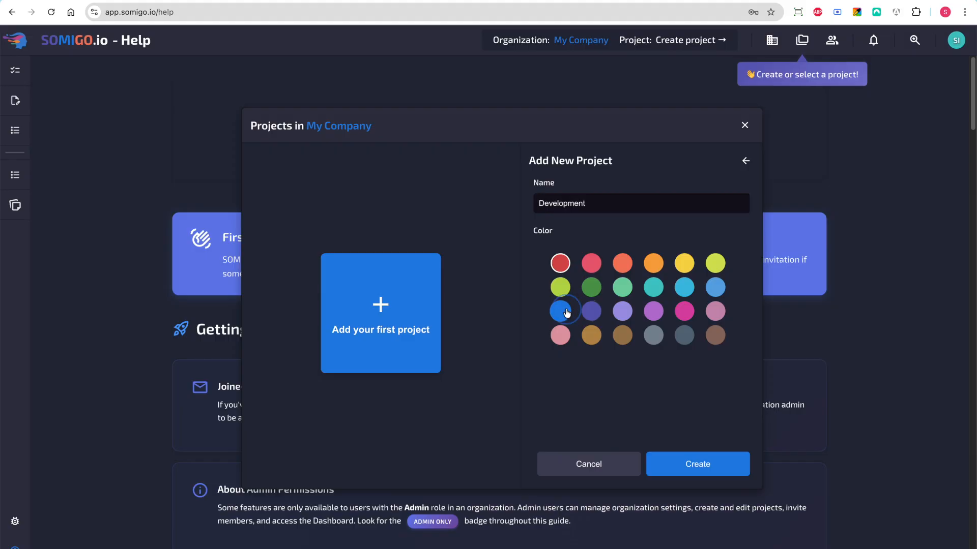
{"action": "left_click", "coordinate": [697, 463]}
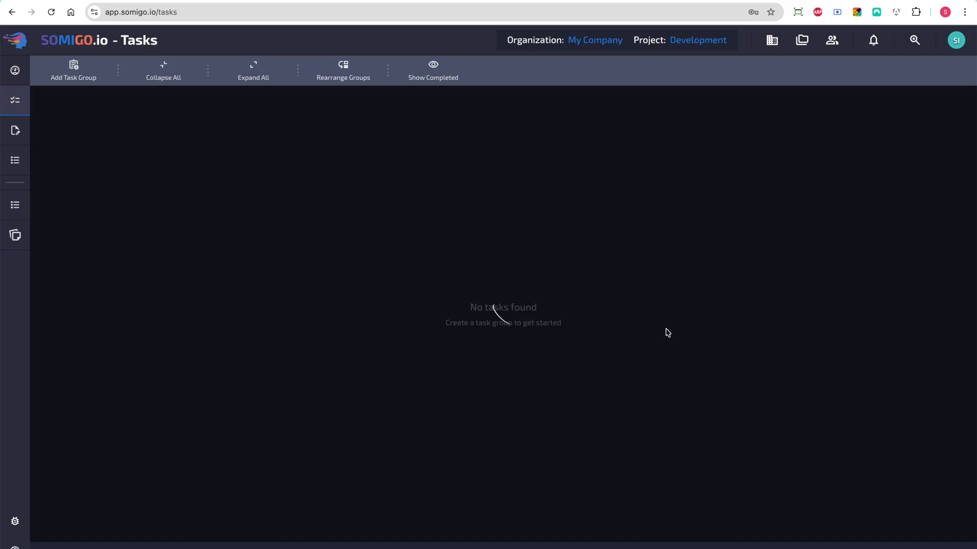
Add a second project named Sales to My Company with the purple color and make it the active project
{"action": "left_click", "coordinate": [803, 41]}
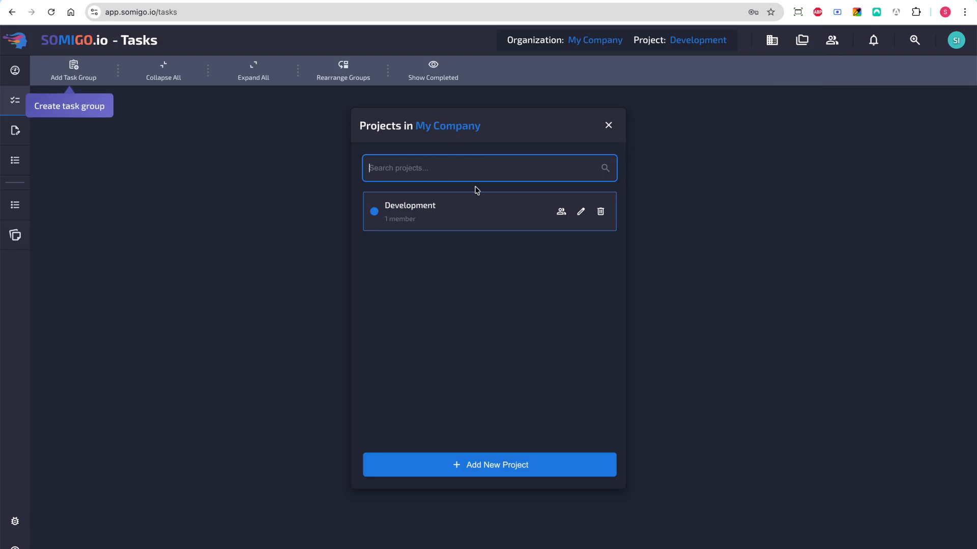
{"action": "left_click", "coordinate": [464, 462]}
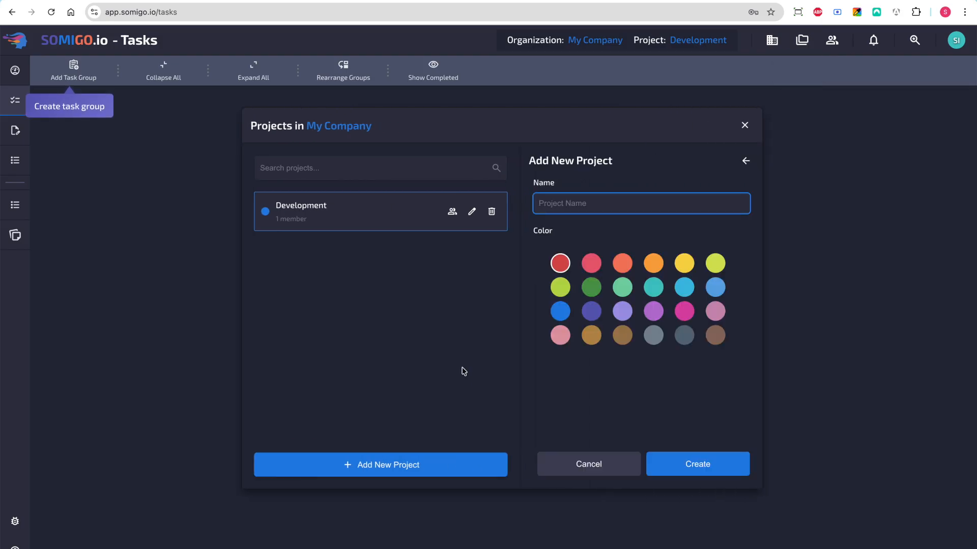
{"action": "type", "text": "Sales"}
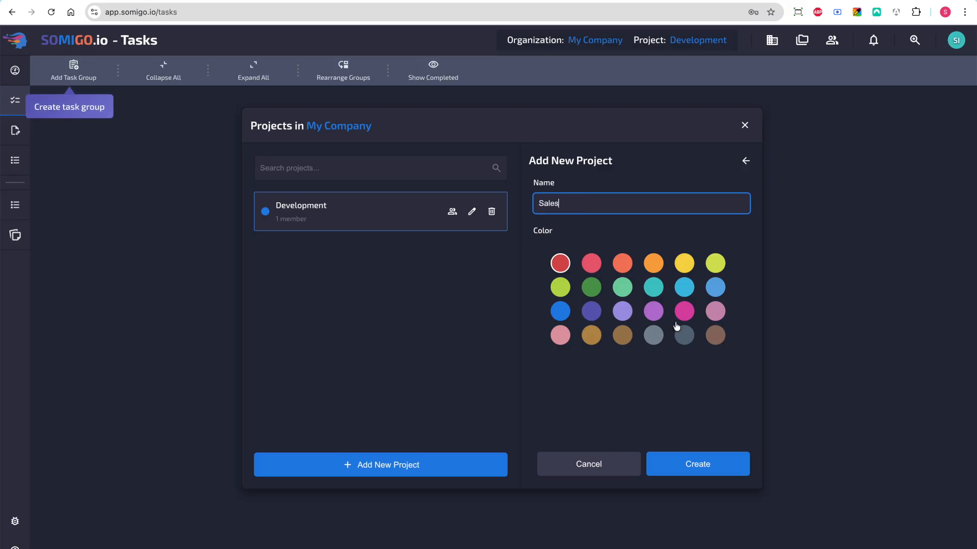
{"action": "left_click", "coordinate": [653, 311]}
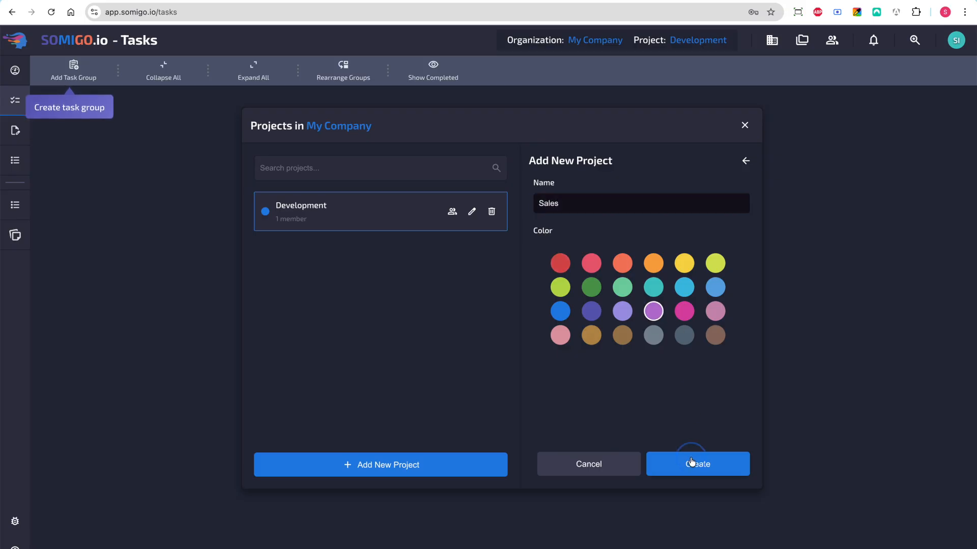
{"action": "left_click", "coordinate": [383, 193]}
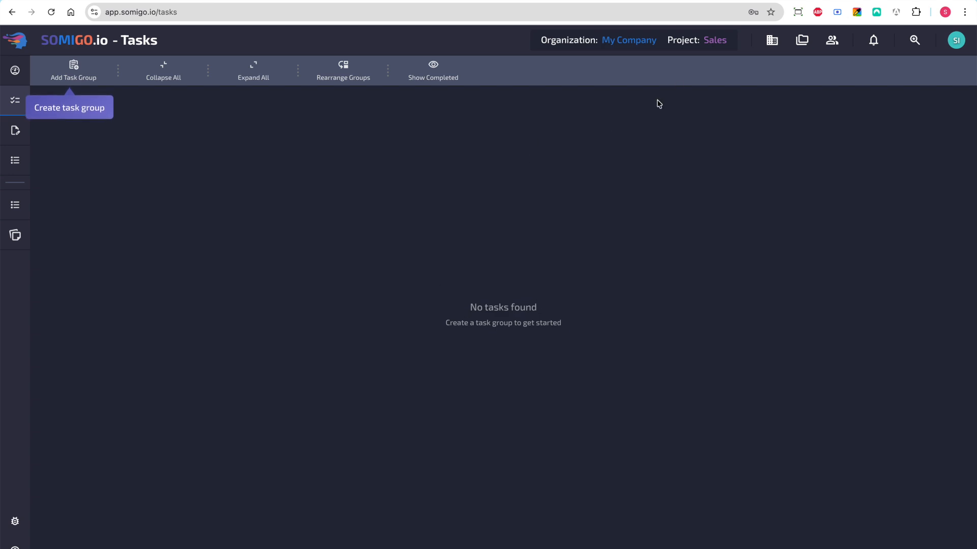
Switch to the Development project and add a yellow task group named Todo
{"action": "left_click", "coordinate": [713, 45]}
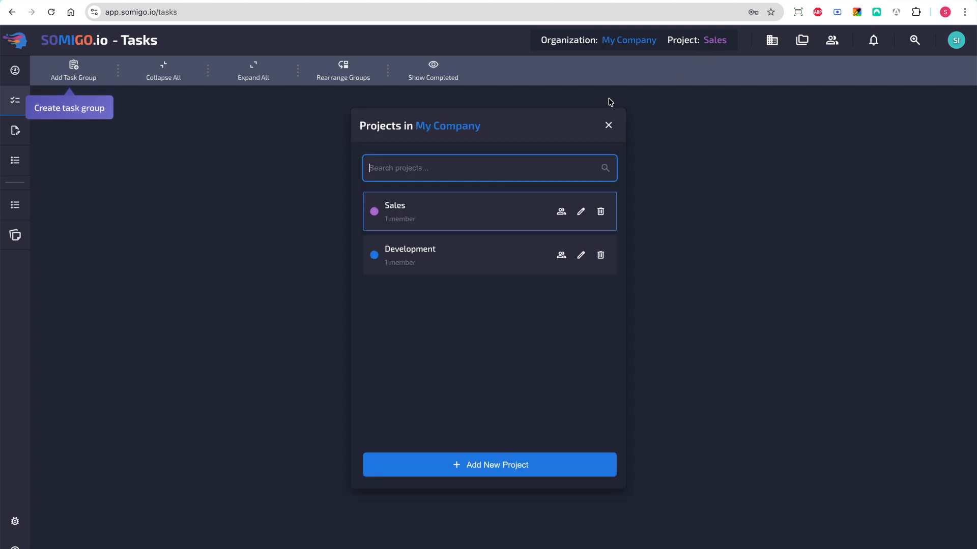
{"action": "left_click", "coordinate": [508, 253]}
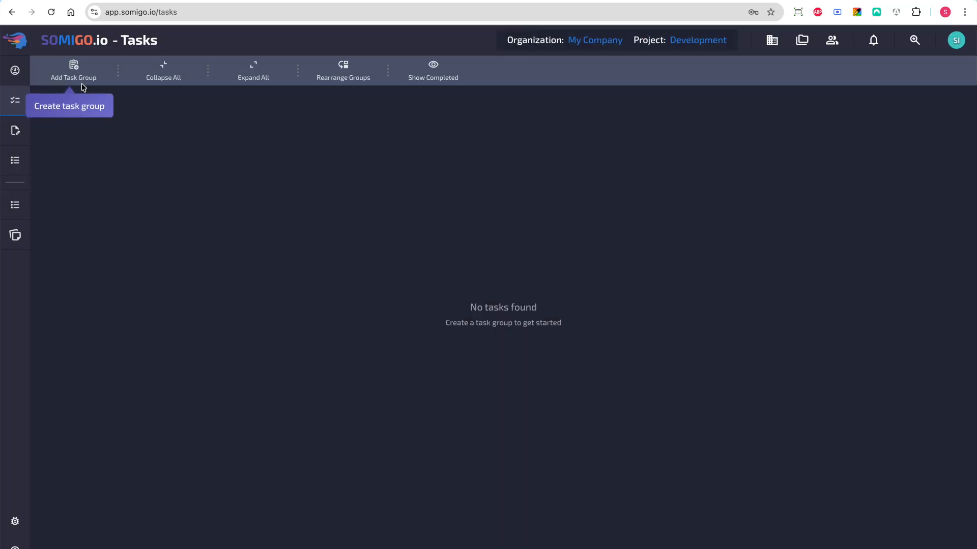
{"action": "left_click", "coordinate": [79, 77]}
{"action": "type", "text": "Todo"}
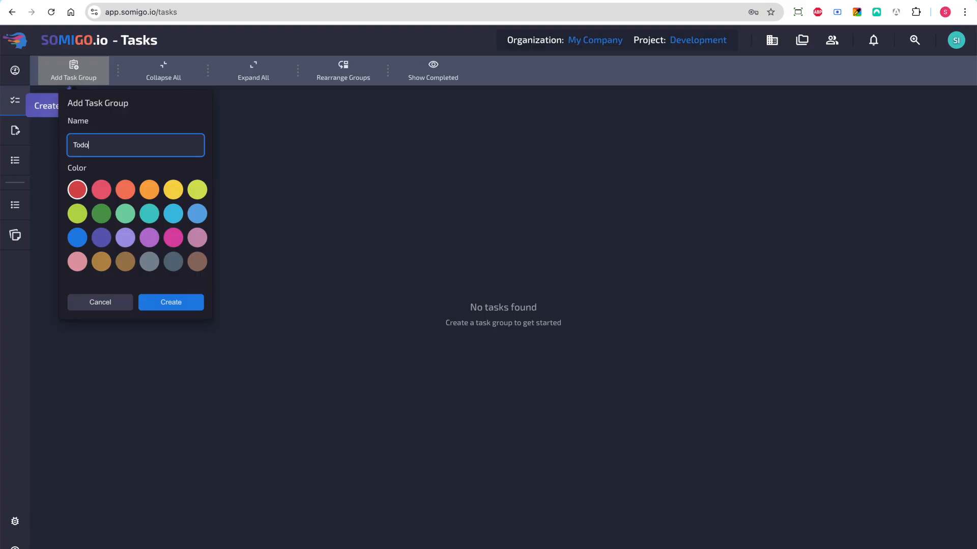
{"action": "left_click", "coordinate": [173, 189]}
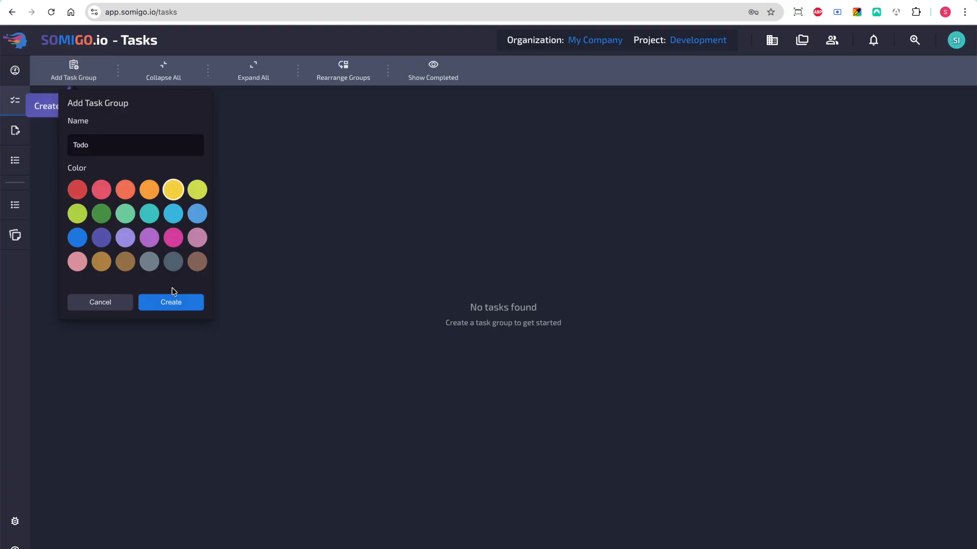
{"action": "left_click", "coordinate": [173, 305]}
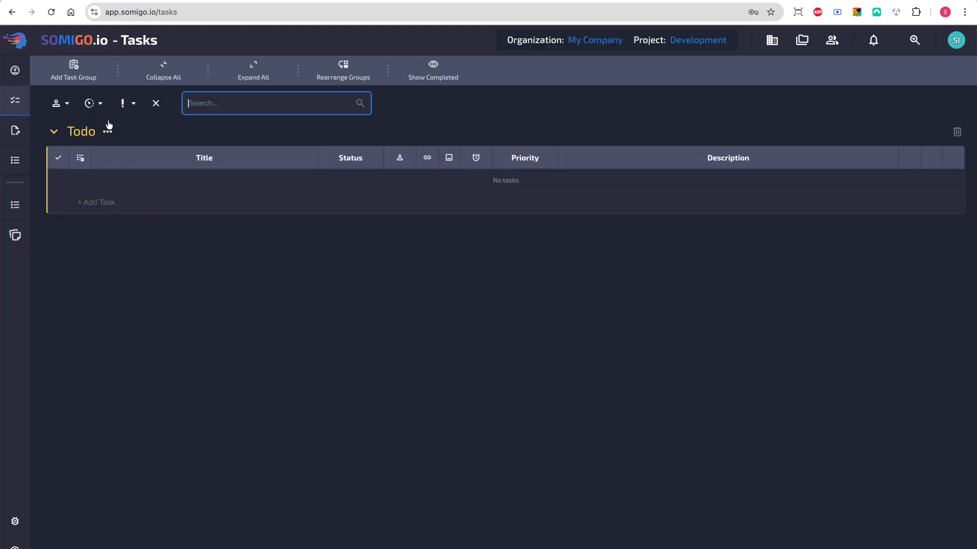
Add a second task group named Backlog, keeping the default red color
{"action": "left_click", "coordinate": [79, 74]}
{"action": "type", "text": "Backlog"}
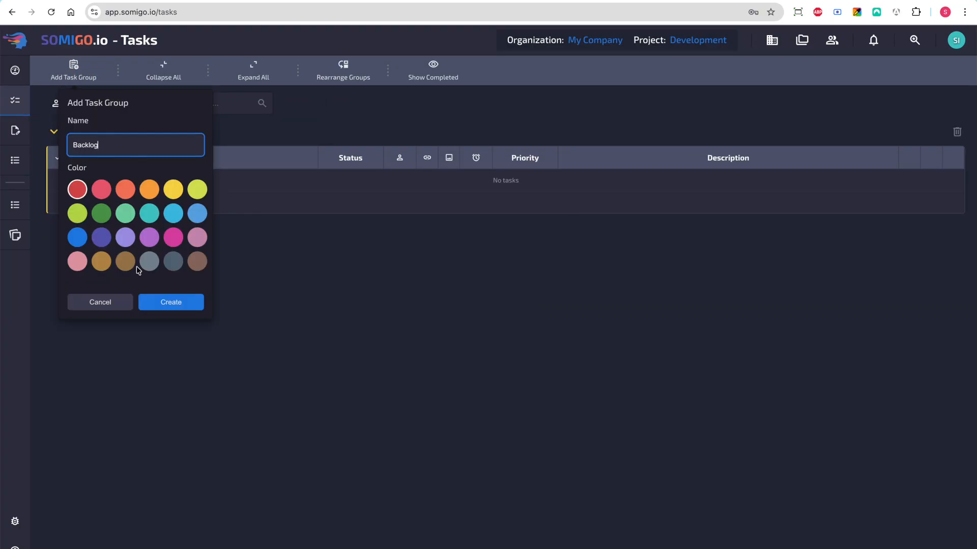
{"action": "left_click", "coordinate": [182, 305]}
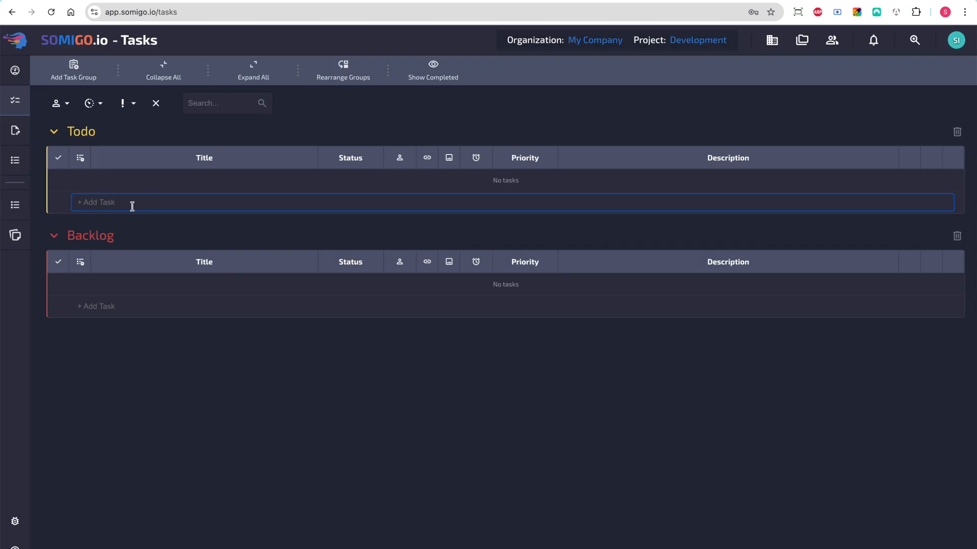
Add the tasks "Adjust button text on frontpage" and "Change background color of call to action button" to the Todo group
{"action": "left_click", "coordinate": [133, 206]}
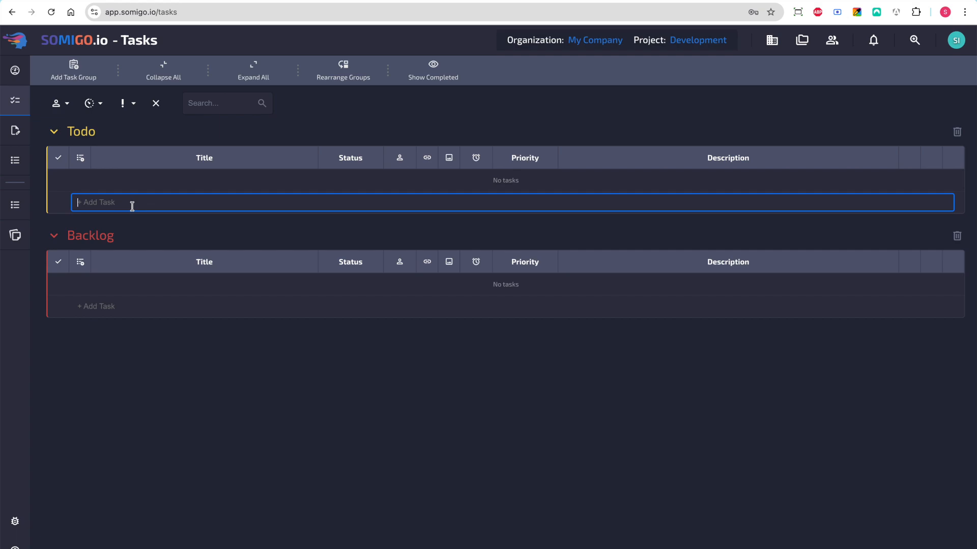
{"action": "type", "text": "Adjust button text on frontpage"}
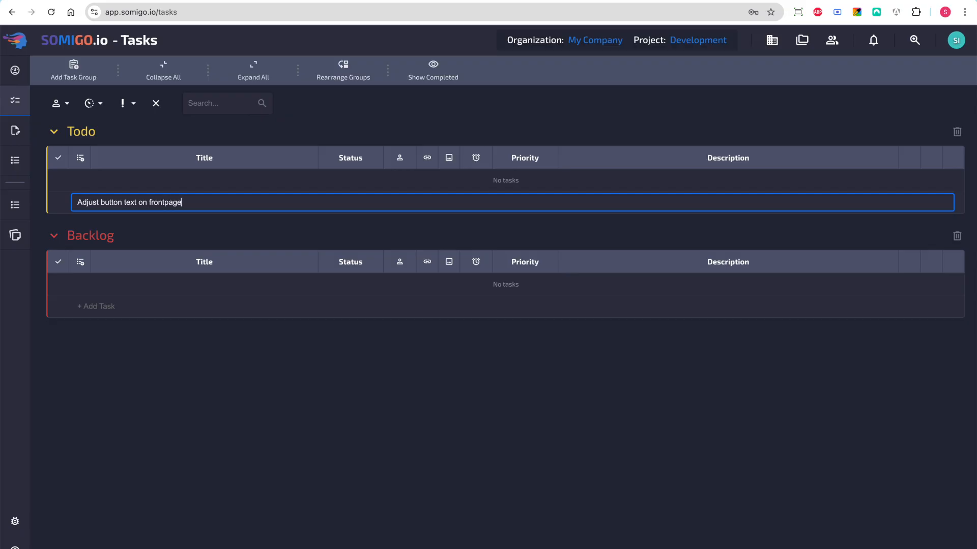
{"action": "key", "text": "Return"}
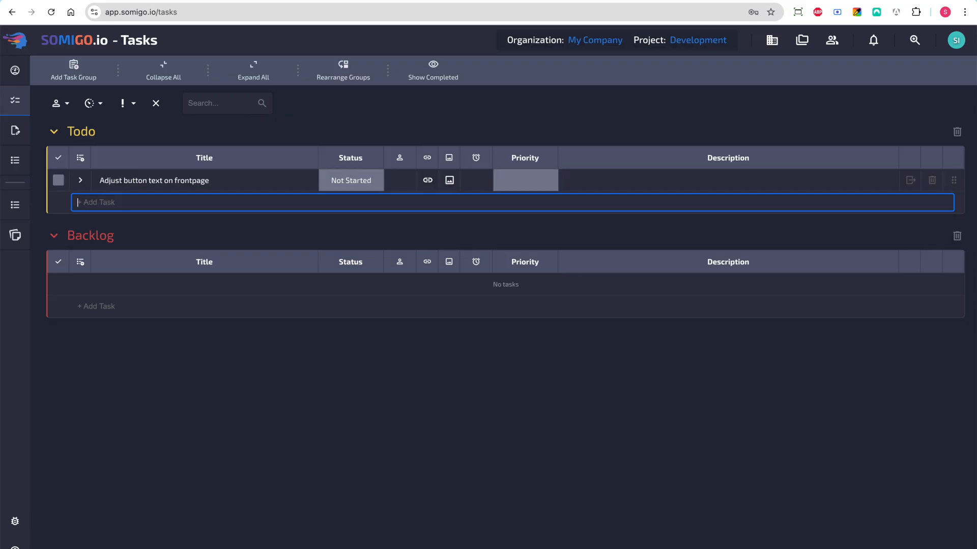
{"action": "type", "text": "Change background color of call to action button"}
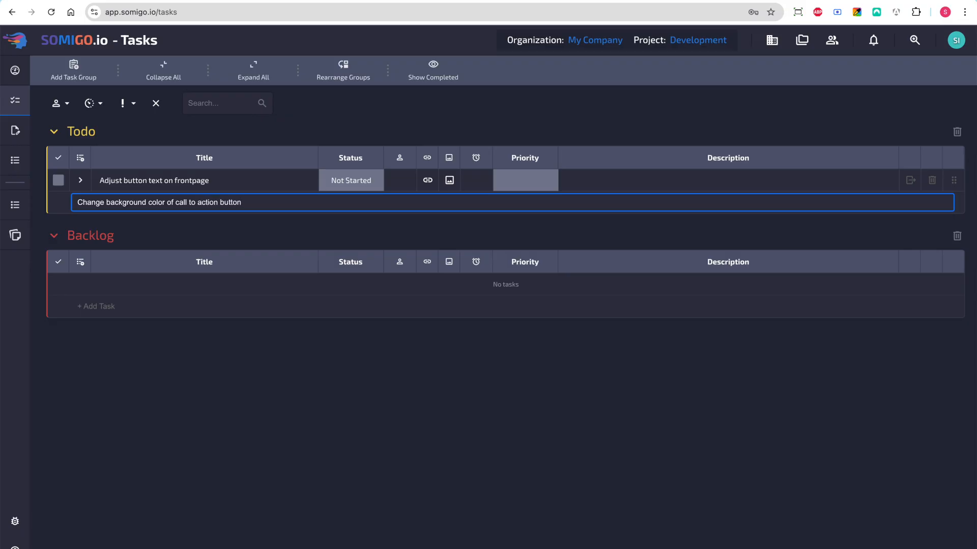
{"action": "key", "text": "Return"}
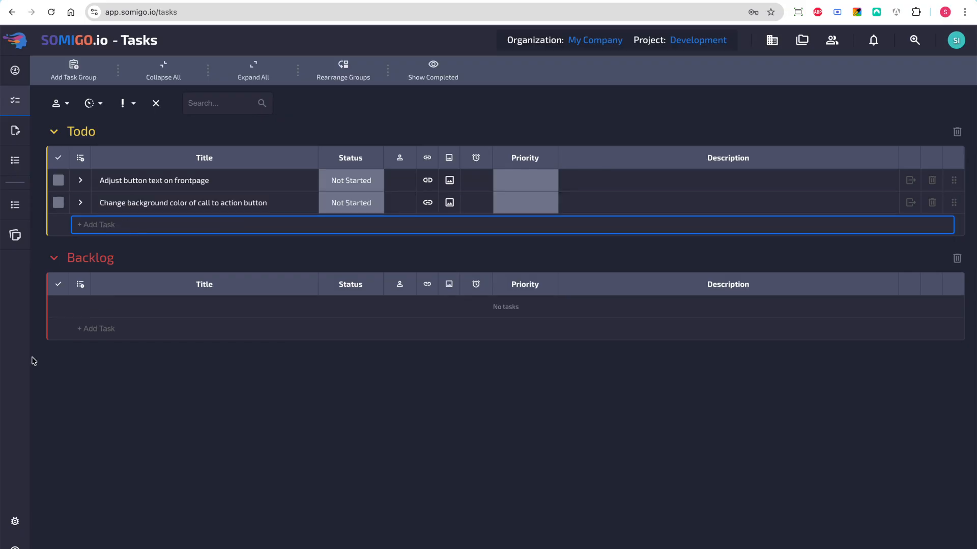
Add the tasks "Privacy policy" and "Add system wide notfication bar" to the Backlog group
{"action": "left_click", "coordinate": [113, 326]}
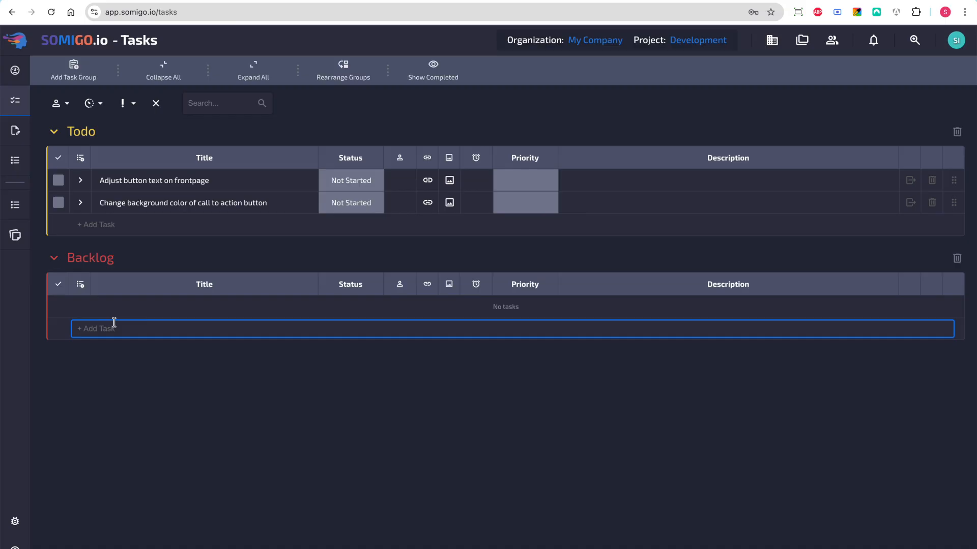
{"action": "type", "text": "Pr"}
{"action": "key", "text": "Return"}
{"action": "type", "text": "Add system wide notfication bar"}
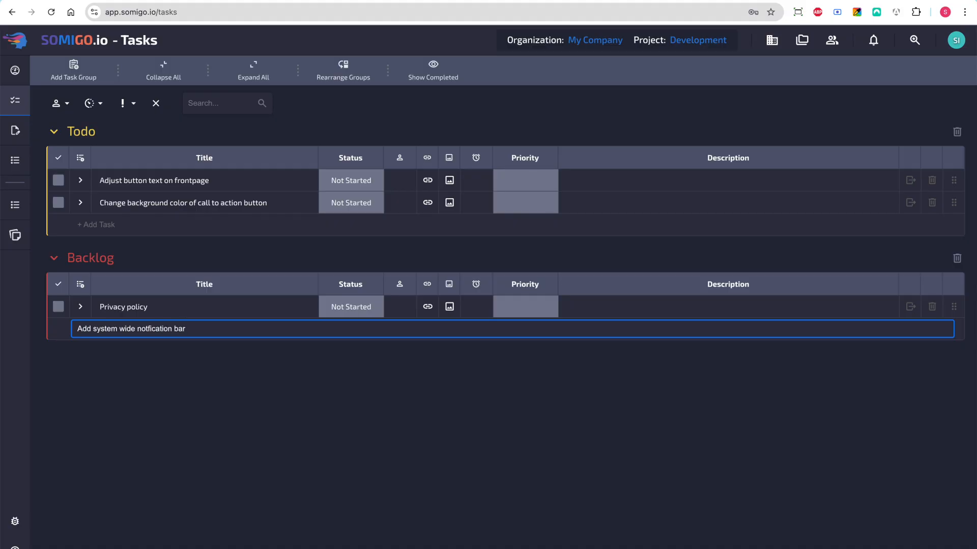
{"action": "key", "text": "Return"}
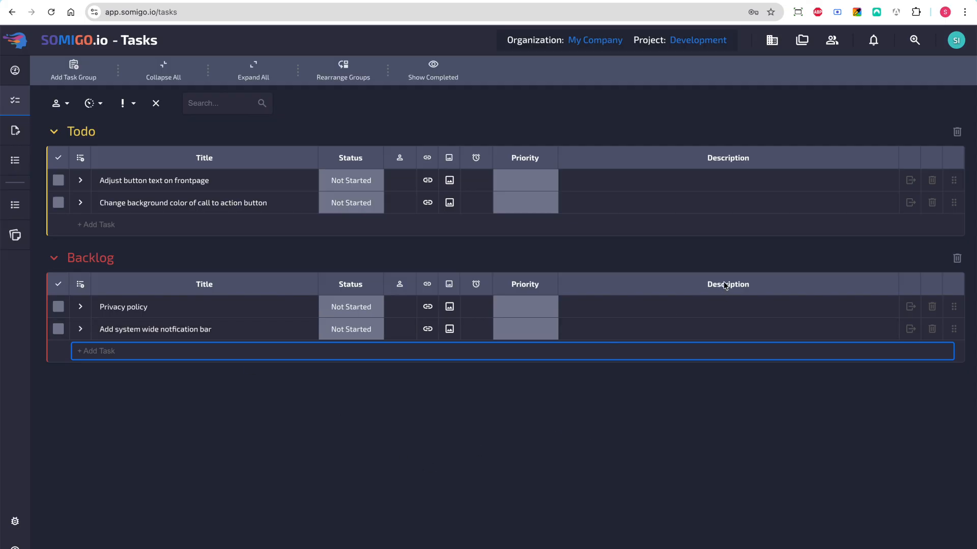
Reorder the Todo group so "Adjust button text on frontpage" comes below "Change background color of call to action button"
{"action": "left_click_drag", "start_coordinate": [954, 181], "coordinate": [957, 203]}
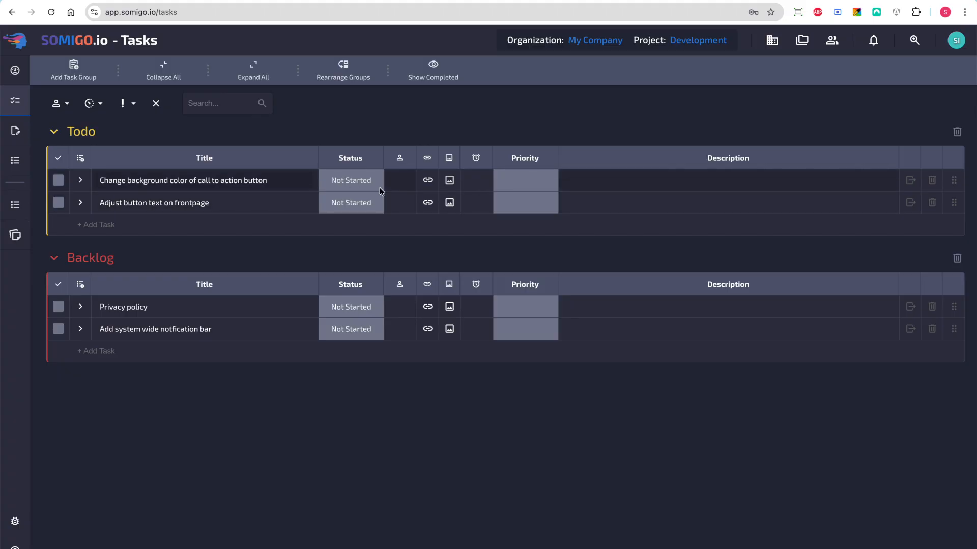
Set the task "Change background color of call to action button" to In Progress and assign it to the admin member somigo io
{"action": "left_click", "coordinate": [346, 179]}
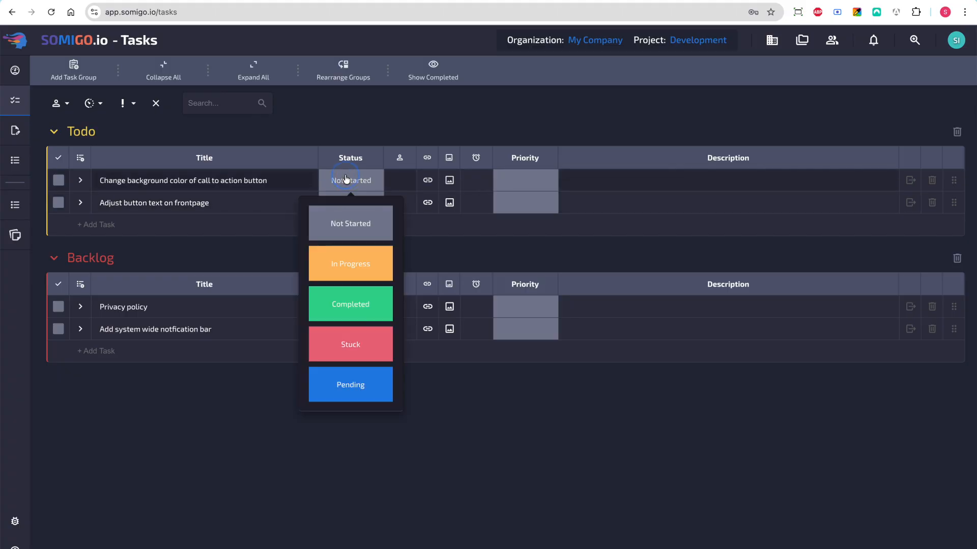
{"action": "left_click", "coordinate": [352, 259]}
{"action": "left_click", "coordinate": [402, 182]}
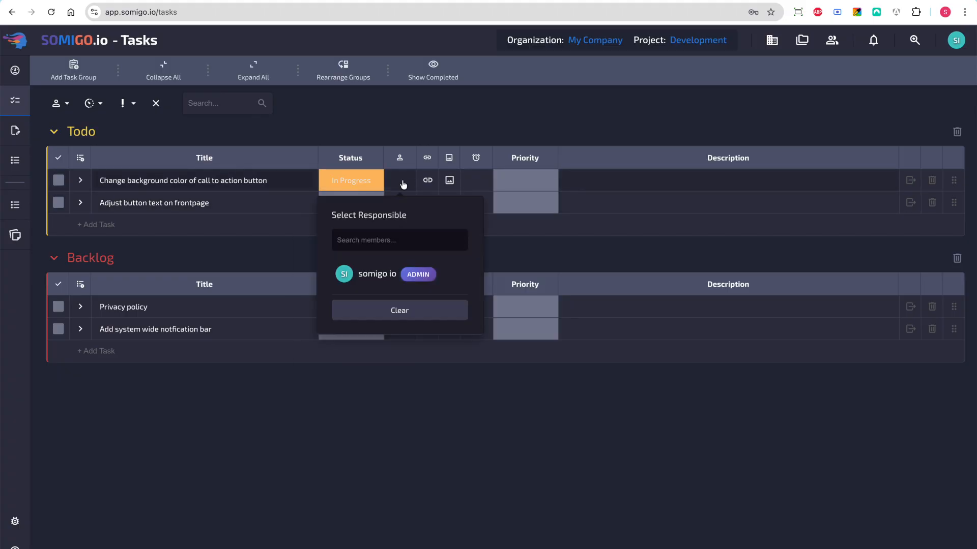
{"action": "left_click", "coordinate": [380, 273]}
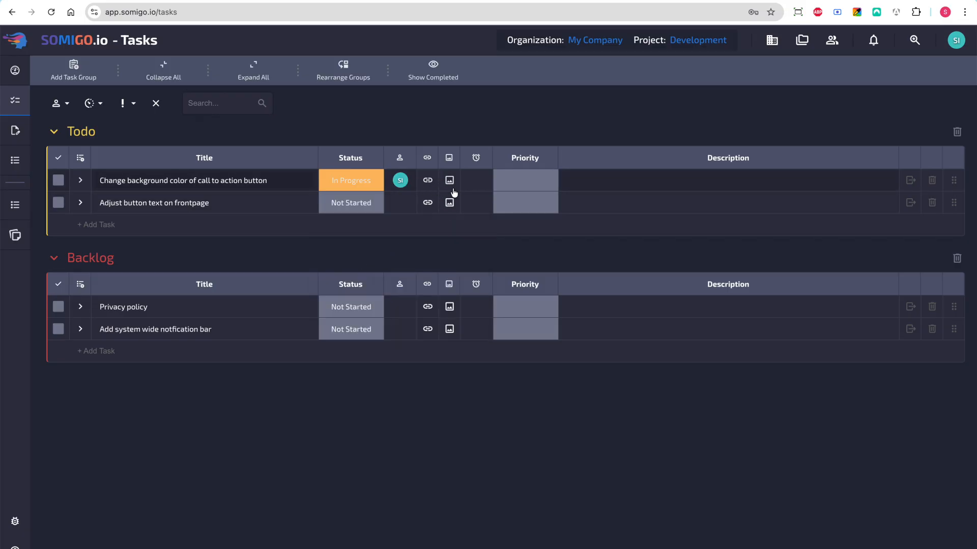
Give the task "Change background color of call to action button" a deadline of March 10, 2026 and High priority
{"action": "left_click", "coordinate": [479, 179]}
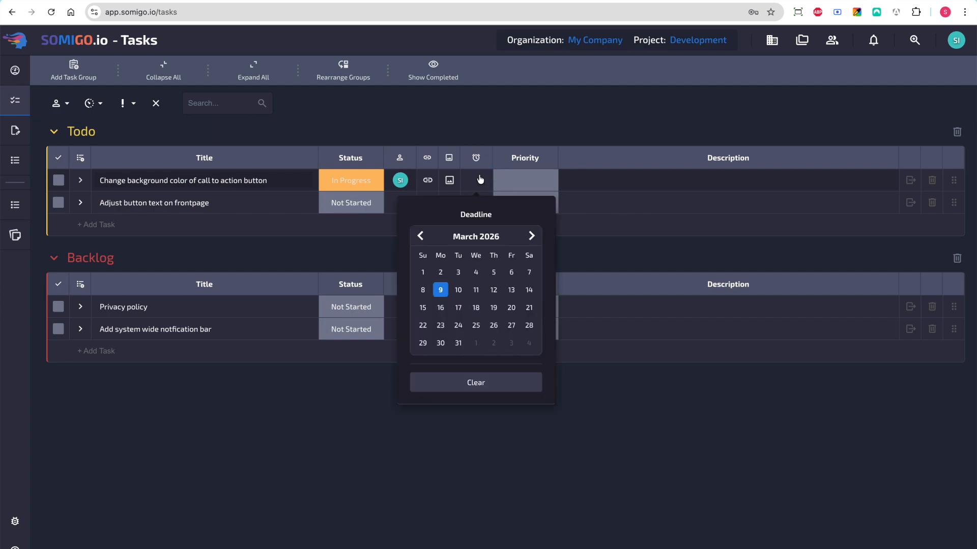
{"action": "left_click", "coordinate": [458, 288]}
{"action": "left_click", "coordinate": [529, 179]}
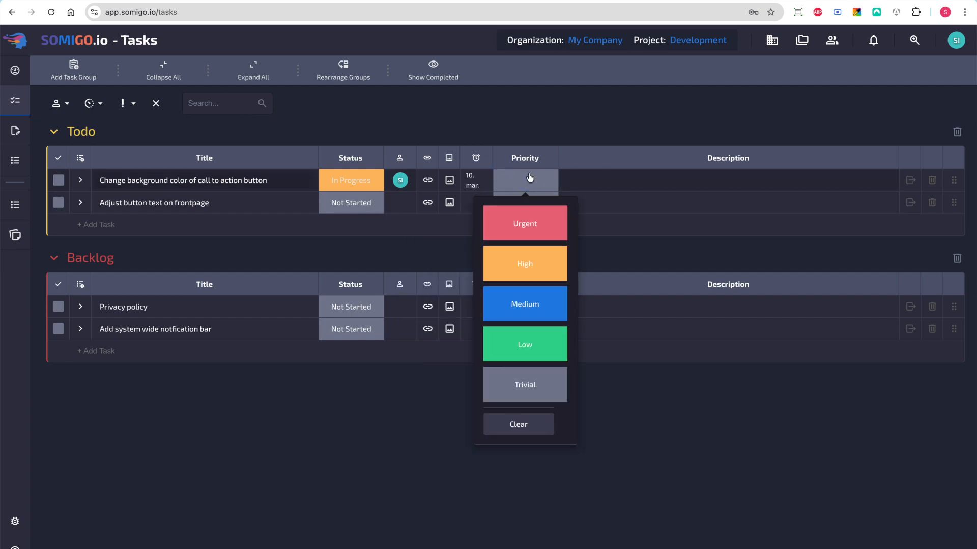
{"action": "left_click", "coordinate": [524, 262]}
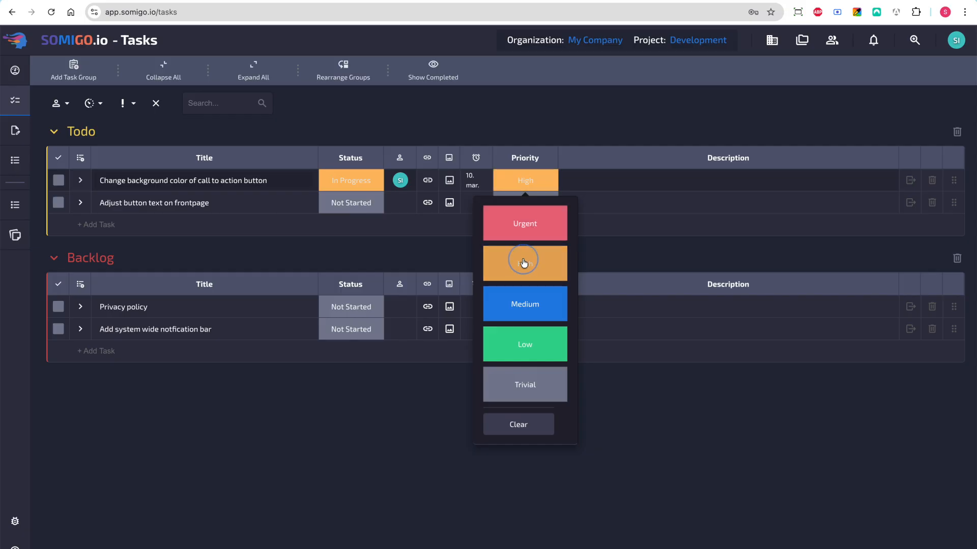
Add the description "This is a description" to the task "Change background color of call to action button" and save it
{"action": "left_click", "coordinate": [596, 190]}
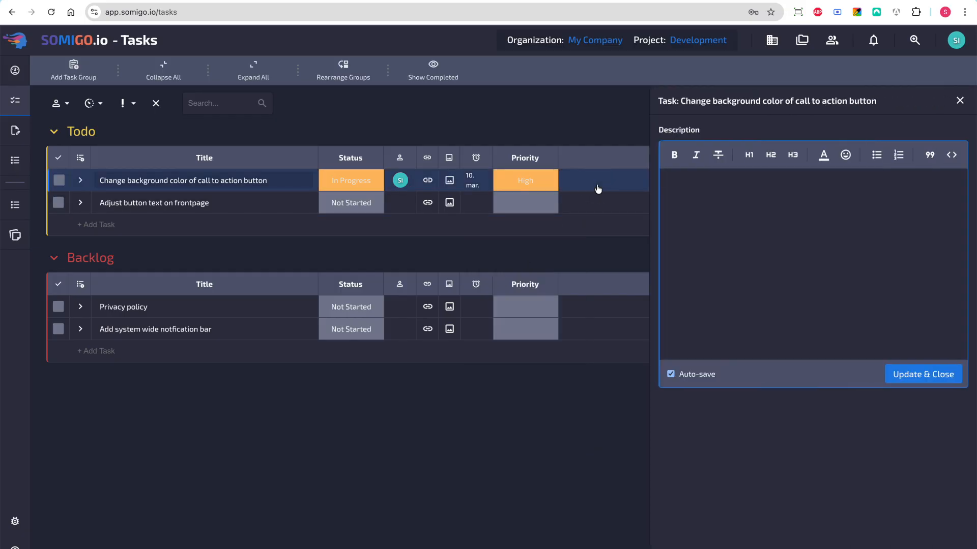
{"action": "type", "text": "This is a description"}
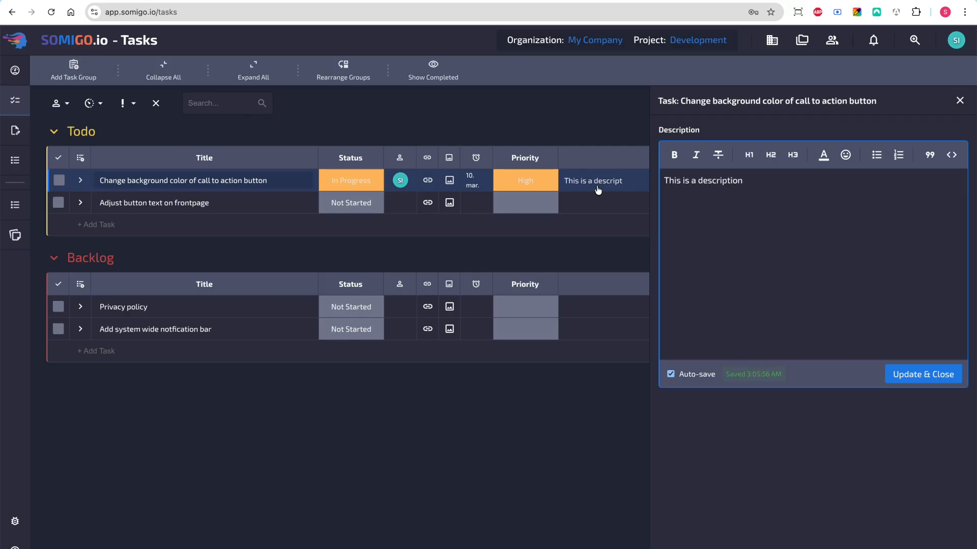
{"action": "left_click", "coordinate": [911, 379]}
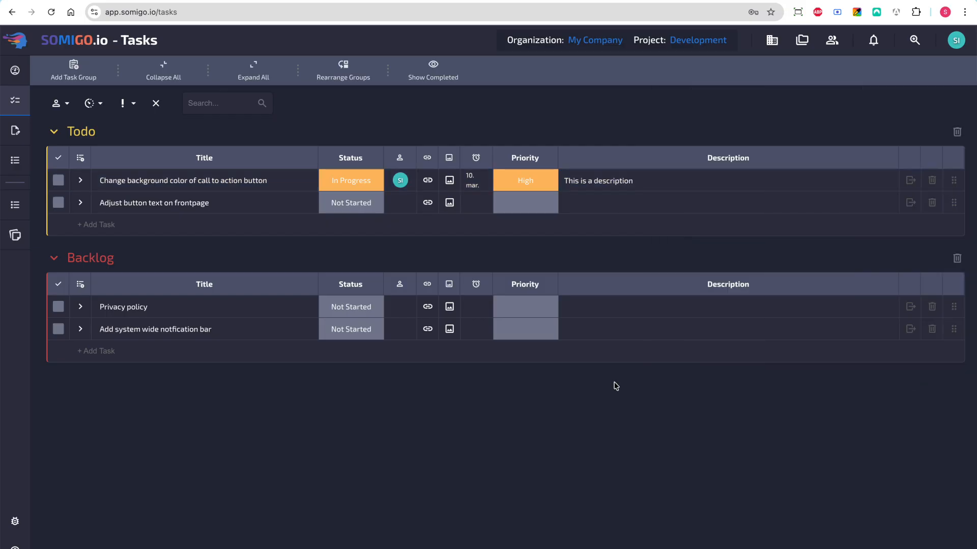
{"action": "left_click", "coordinate": [224, 103]}
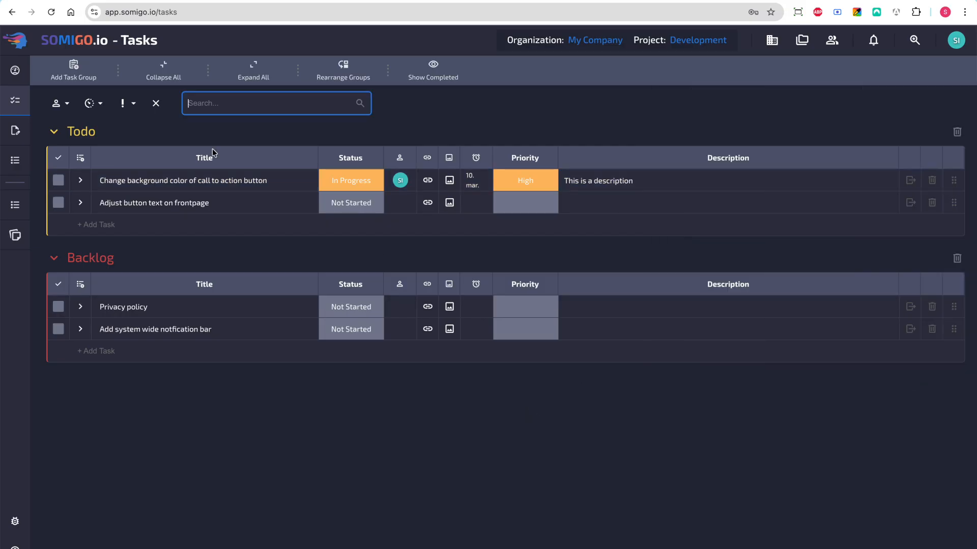
Create a yellow note group named "Team Notes" in the Development project's notes
{"action": "left_click", "coordinate": [15, 131]}
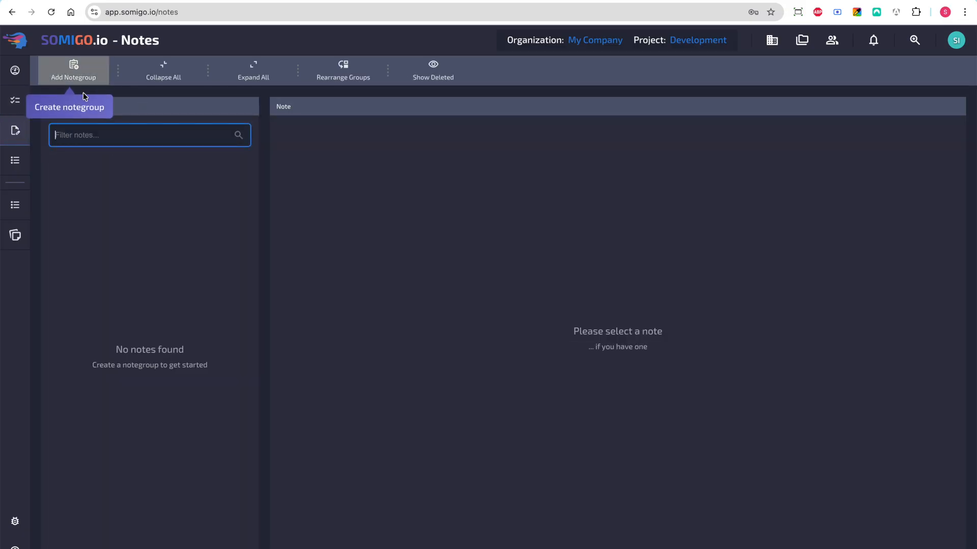
{"action": "left_click", "coordinate": [82, 71]}
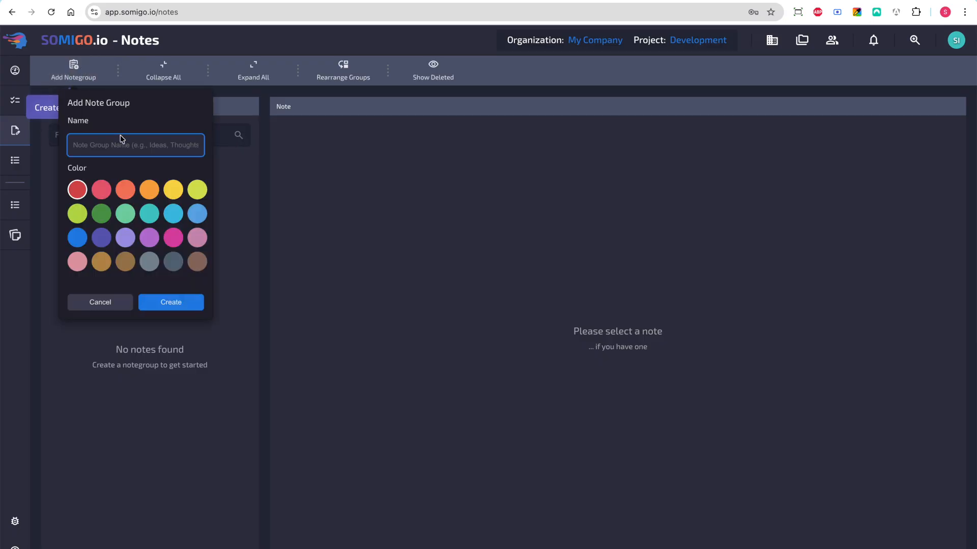
{"action": "type", "text": "Team Notes"}
{"action": "left_click", "coordinate": [173, 189]}
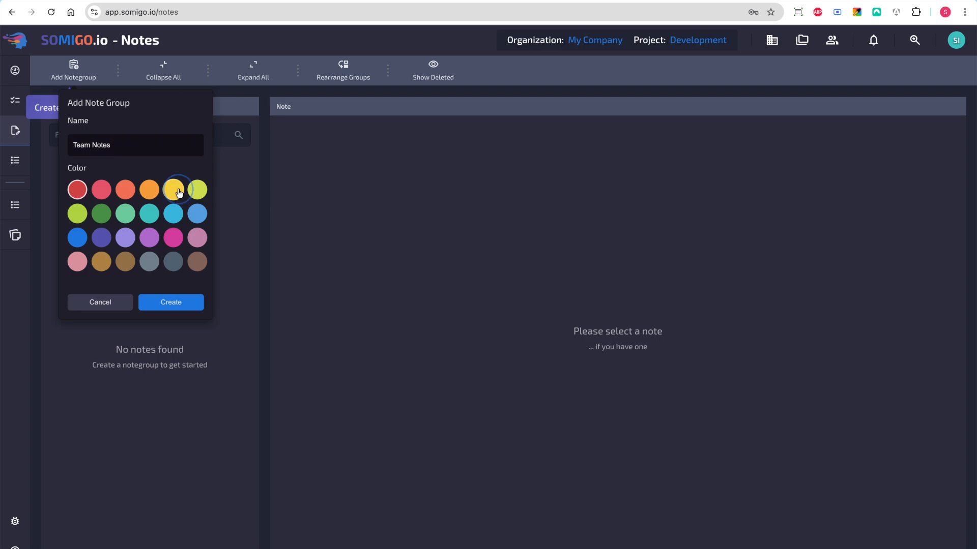
{"action": "left_click", "coordinate": [176, 304]}
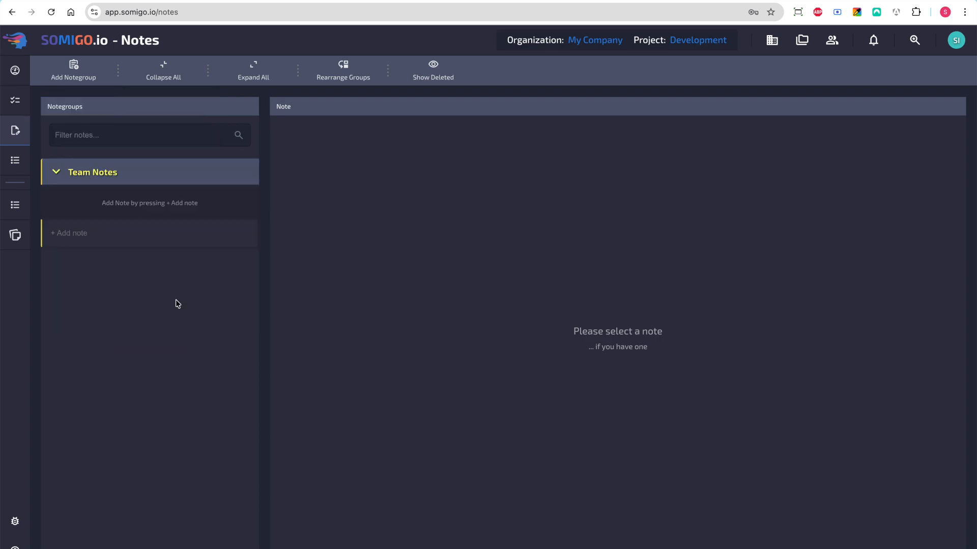
Create a dark green note group named "FAQs"
{"action": "left_click", "coordinate": [79, 73]}
{"action": "type", "text": "FAQS"}
{"action": "key", "text": "BackSpace"}
{"action": "type", "text": "s"}
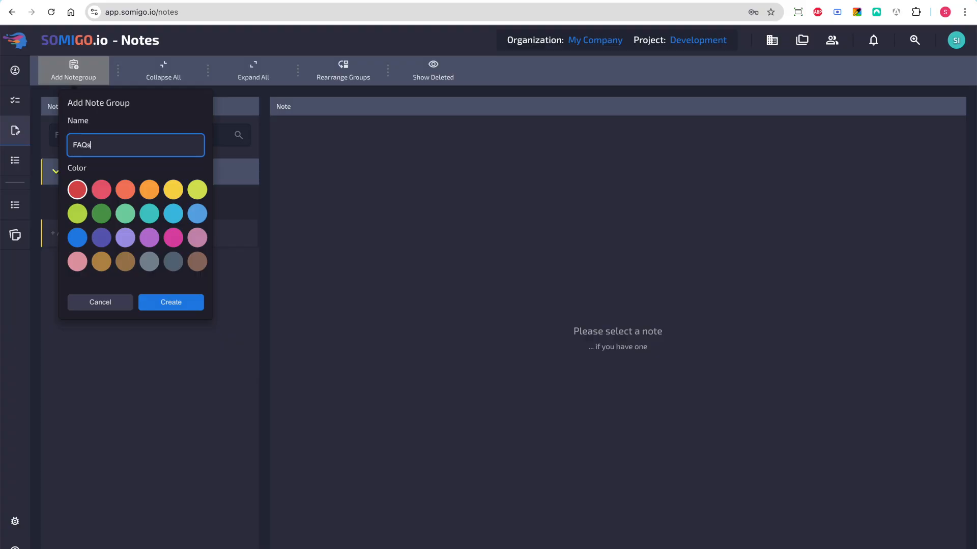
{"action": "left_click", "coordinate": [101, 214]}
{"action": "left_click", "coordinate": [173, 303]}
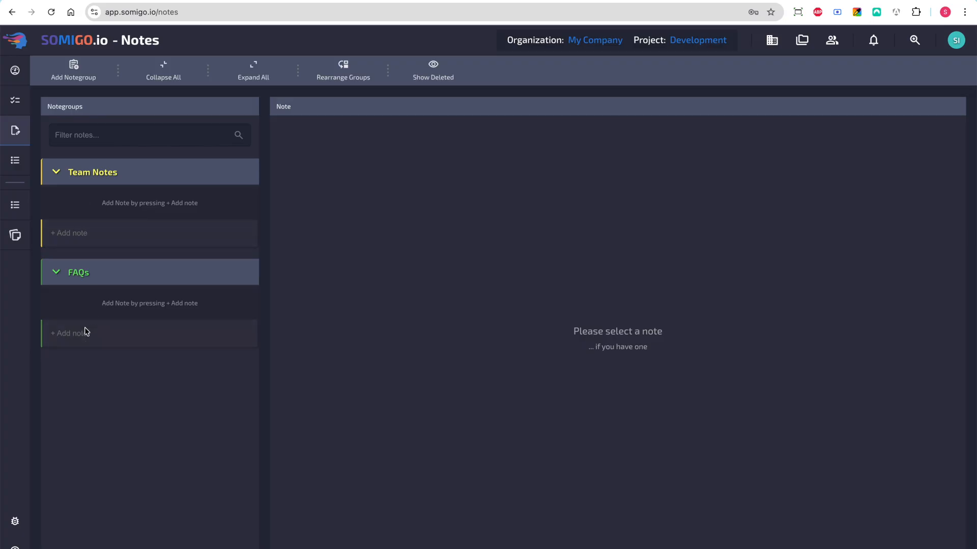
Add the notes "Commands for deploymemnt" and "Cake list" to the Team Notes group
{"action": "left_click", "coordinate": [84, 234]}
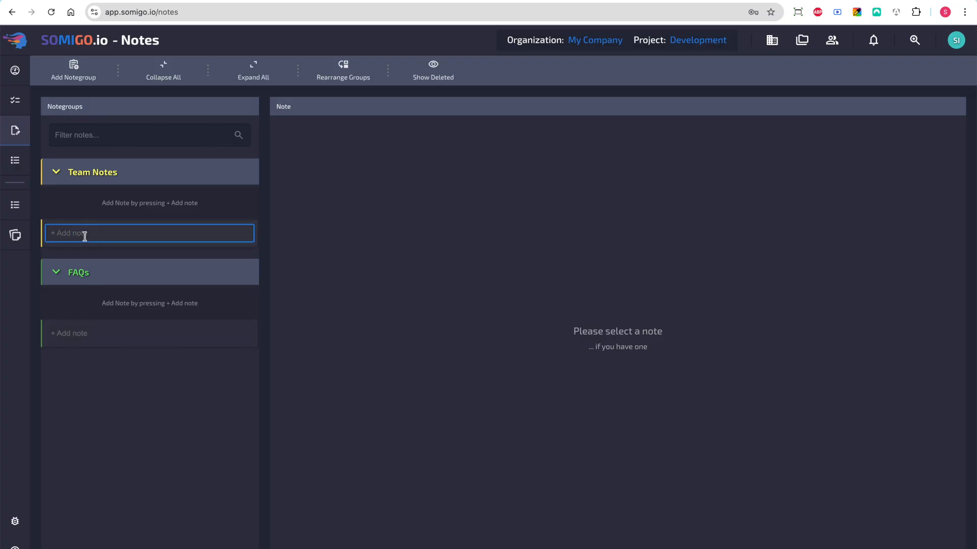
{"action": "type", "text": "Commands for deploymemnt"}
{"action": "key", "text": "Return"}
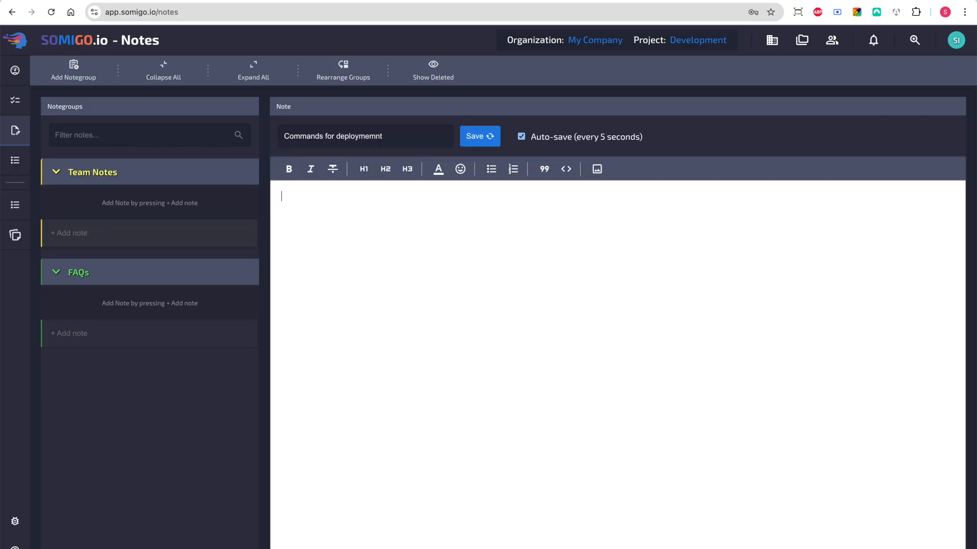
{"action": "left_click", "coordinate": [64, 237]}
{"action": "type", "text": "Cake list"}
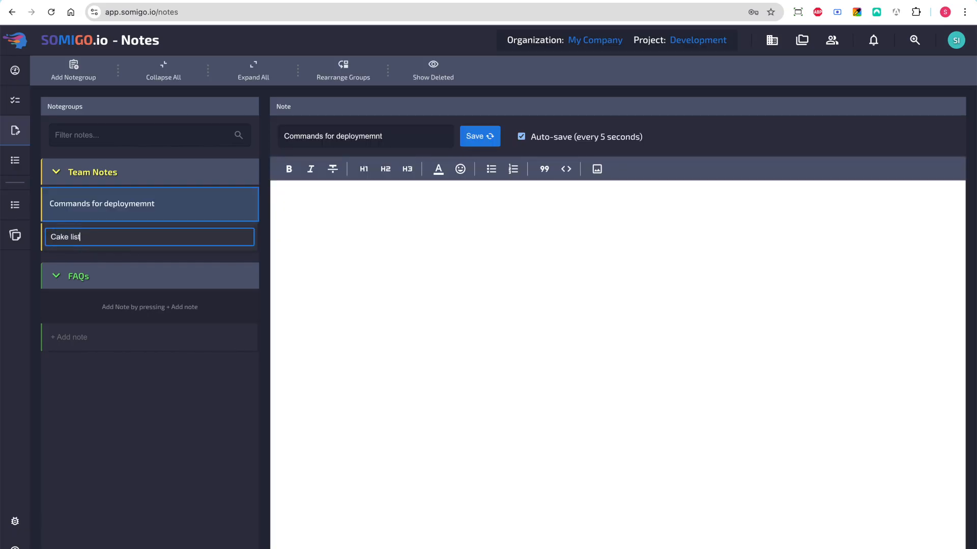
{"action": "key", "text": "Return"}
Add the notes "Website" and "SaaS" to the FAQs group
{"action": "left_click", "coordinate": [73, 374]}
{"action": "type", "text": "Website"}
{"action": "key", "text": "Return"}
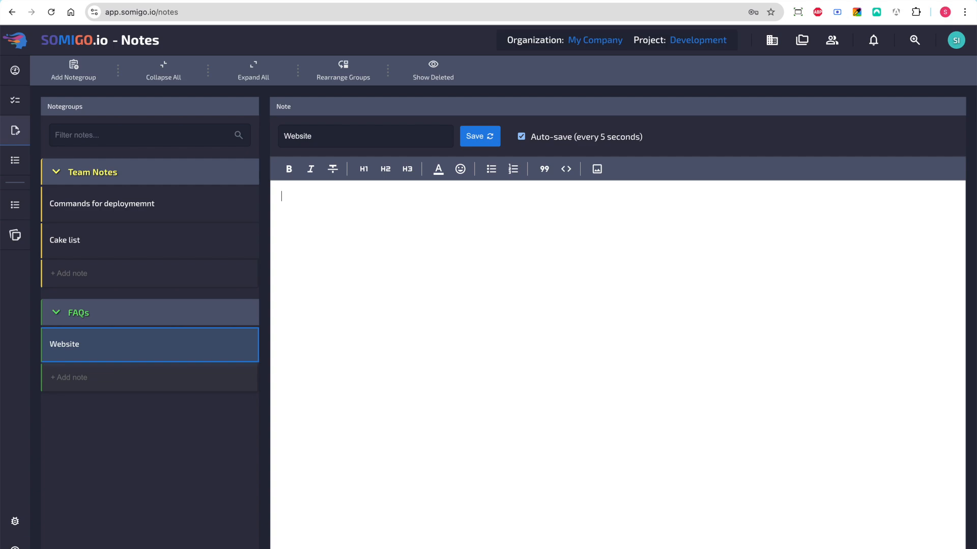
{"action": "left_click", "coordinate": [87, 379]}
{"action": "type", "text": "Sa"}
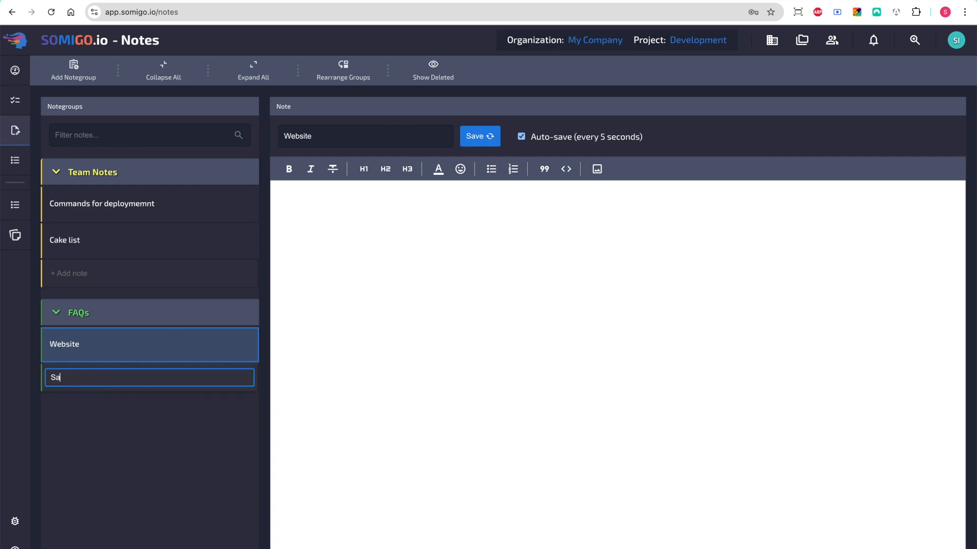
{"action": "type", "text": "aS"}
{"action": "key", "text": "Return"}
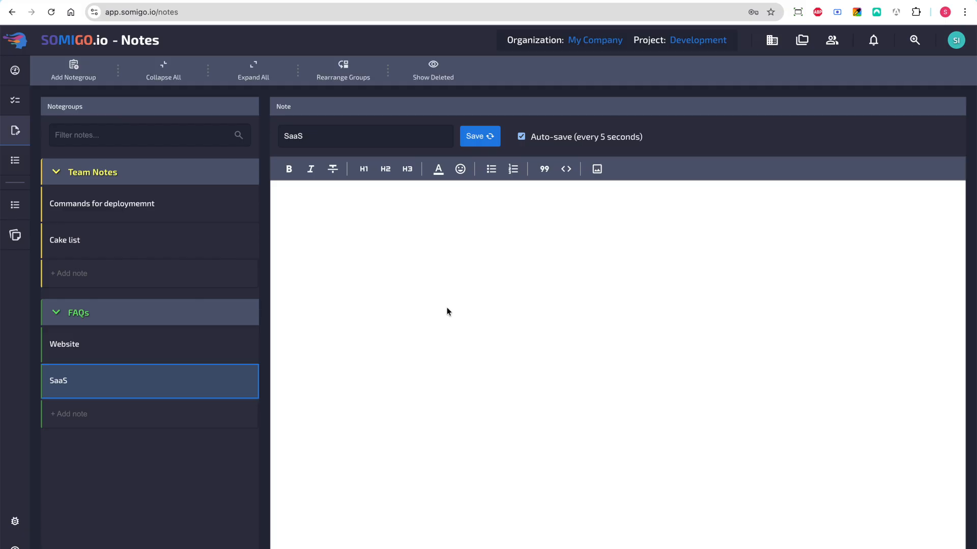
Fill the Cake list note with a bulleted list of four team members' first names, ending the last with a red heart emoji
{"action": "left_click", "coordinate": [129, 233]}
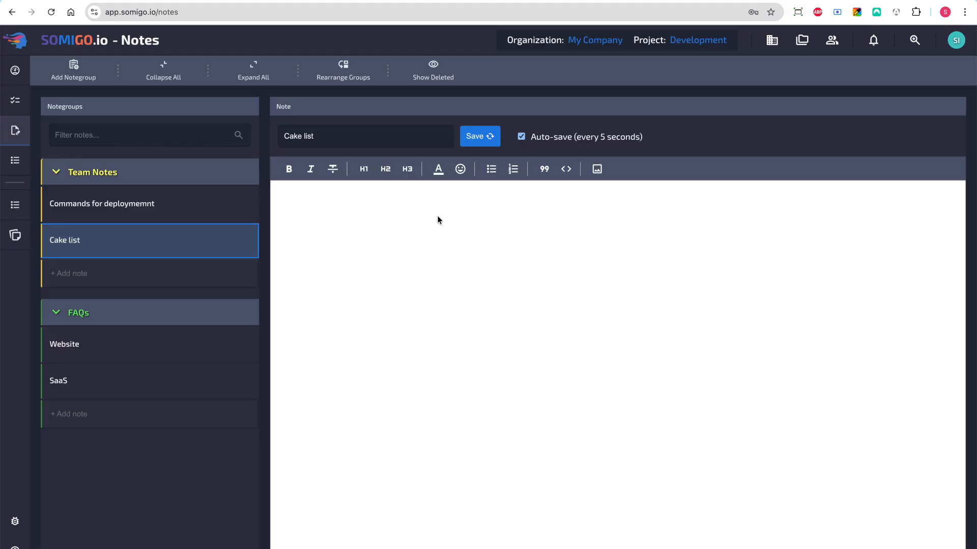
{"action": "left_click", "coordinate": [493, 175]}
{"action": "type", "text": "Stefan "}
{"action": "type", "text": "Chris "}
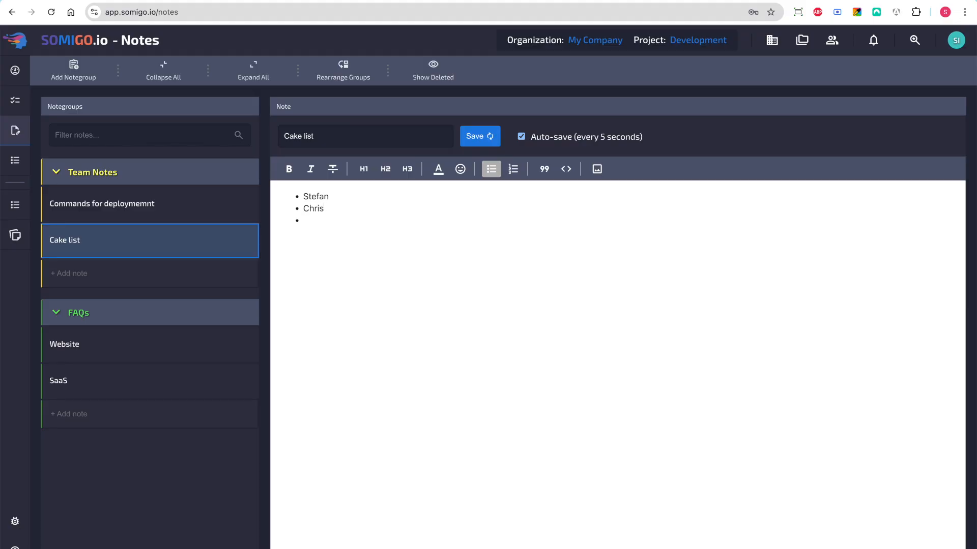
{"action": "type", "text": "Robert"}
{"action": "key", "text": "Return"}
{"action": "type", "text": "Cecilie"}
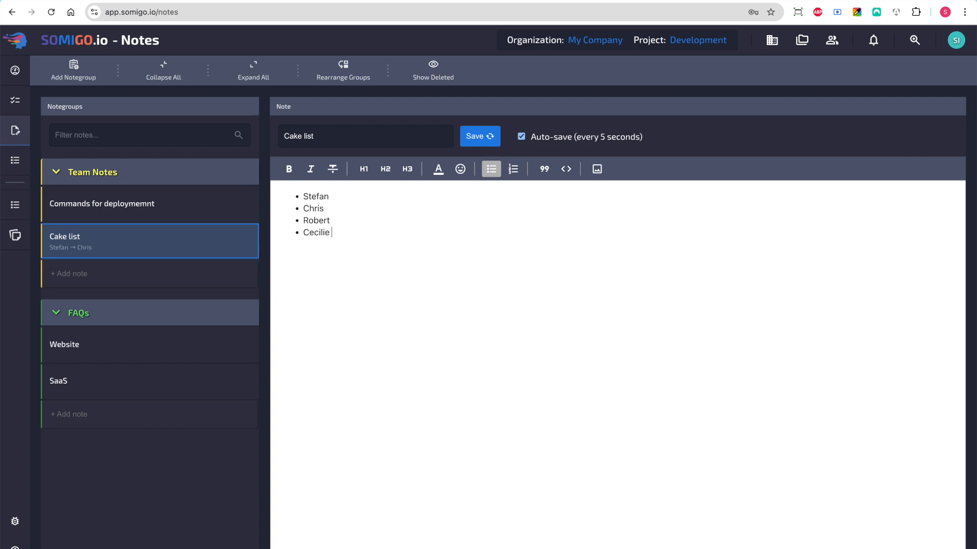
{"action": "type", "text": " ❤️"}
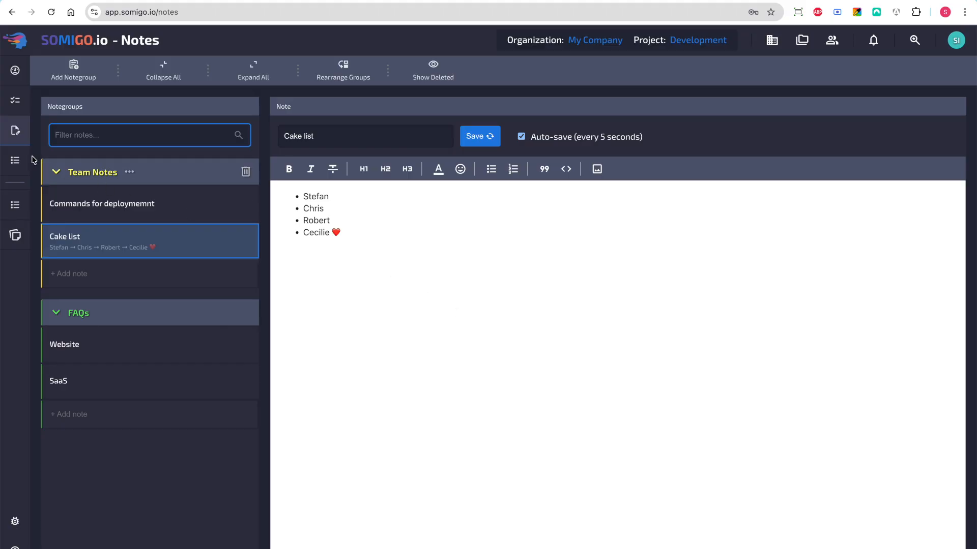
Create a yellow project list of type Todo List titled "Team todo"
{"action": "left_click", "coordinate": [15, 161]}
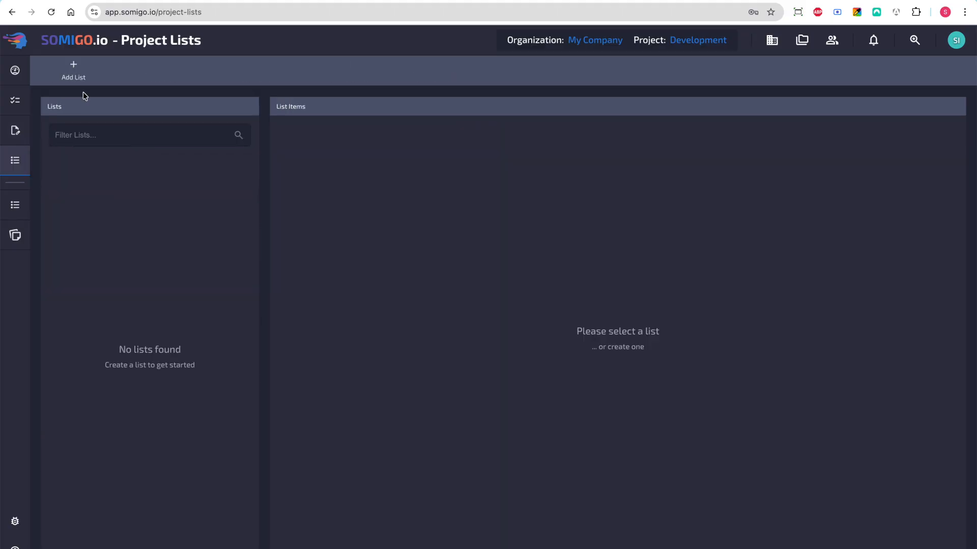
{"action": "left_click", "coordinate": [73, 71]}
{"action": "type", "text": "Team todo"}
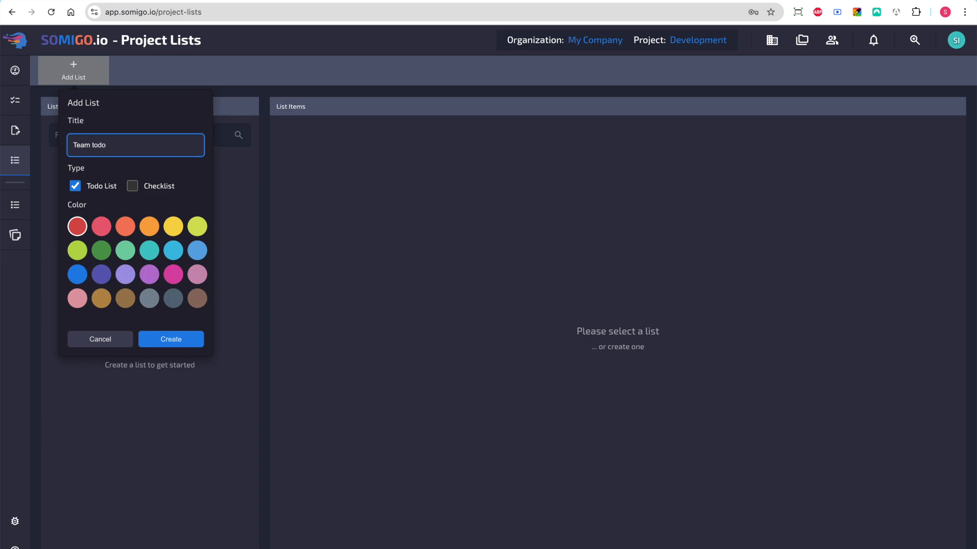
{"action": "left_click", "coordinate": [173, 226]}
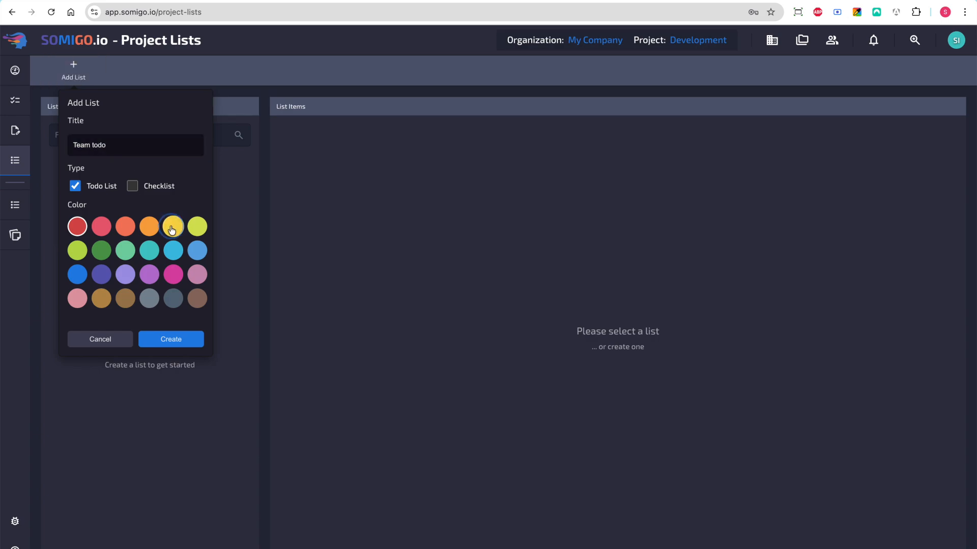
{"action": "left_click", "coordinate": [170, 337]}
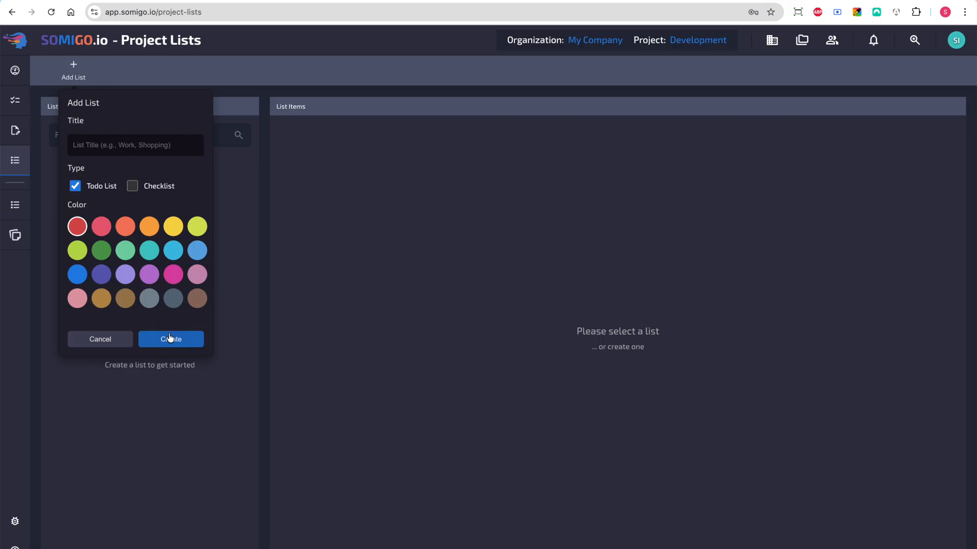
{"action": "left_click", "coordinate": [143, 139]}
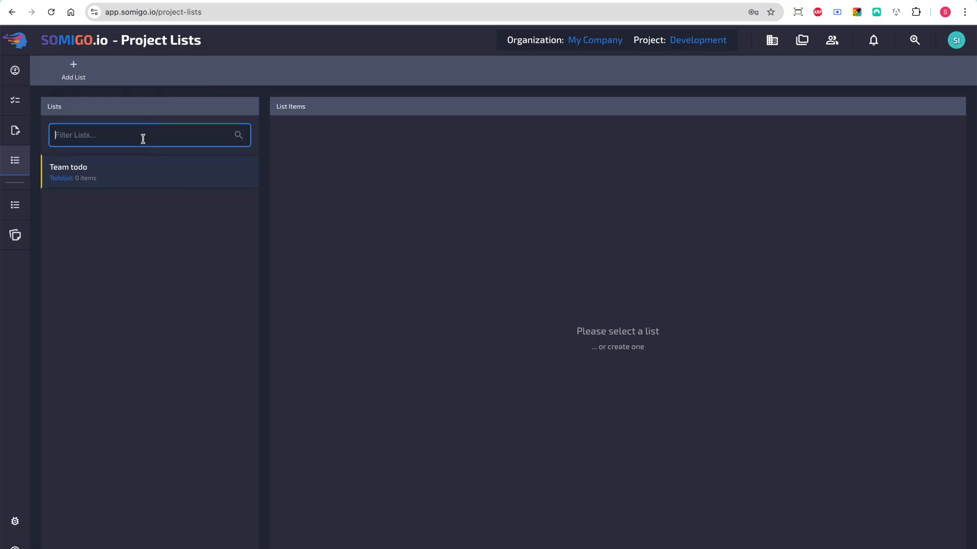
{"action": "type", "text": "O"}
{"action": "key", "text": "BackSpace"}
Create a mint green project list of type Todo List titled "Office supplies"
{"action": "left_click", "coordinate": [104, 71]}
{"action": "type", "text": "Office supplies"}
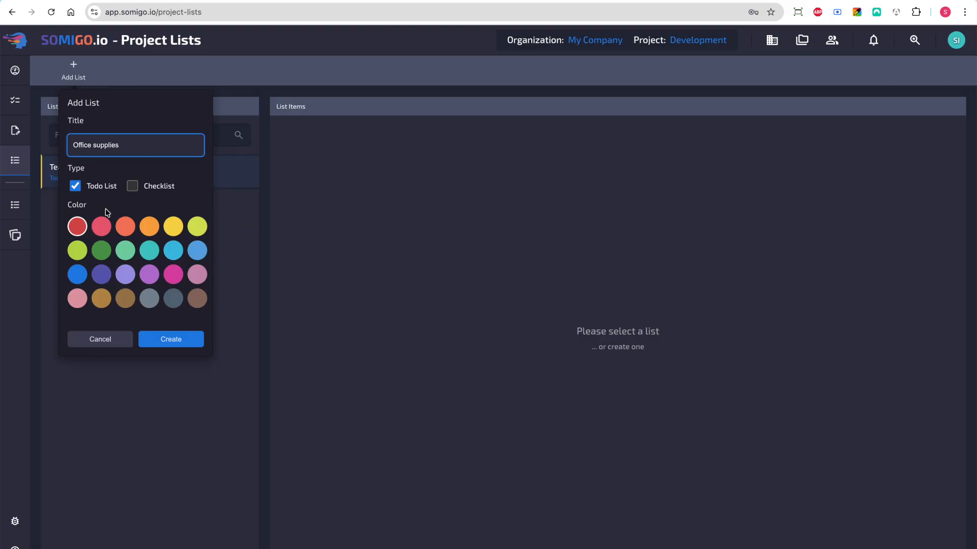
{"action": "left_click", "coordinate": [125, 251]}
{"action": "left_click", "coordinate": [158, 337]}
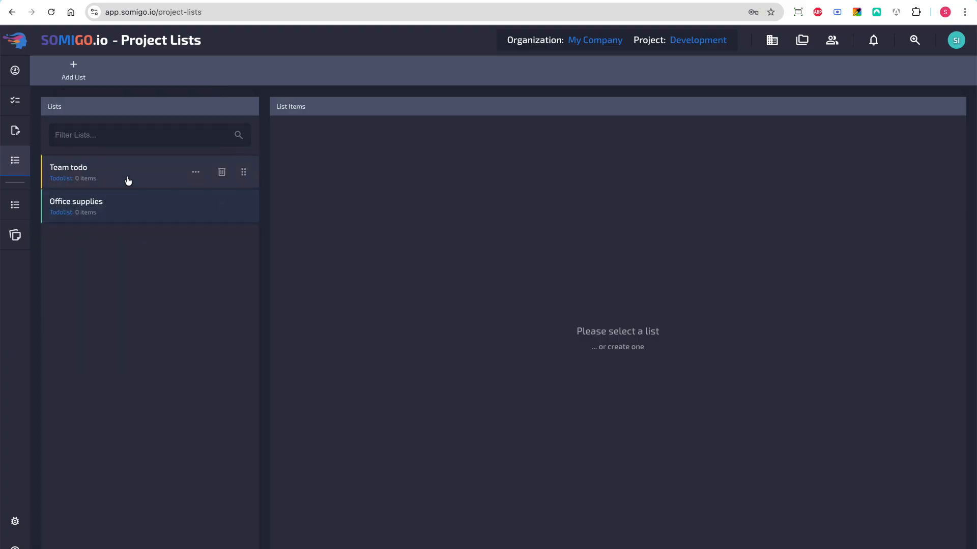
Create an indigo project list of type Checklist titled "Regression test"
{"action": "left_click", "coordinate": [77, 83]}
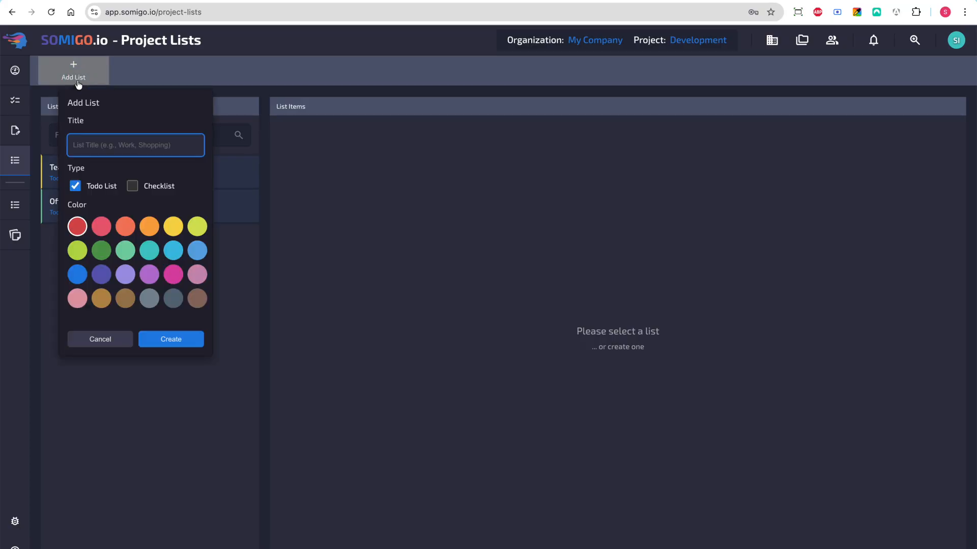
{"action": "left_click", "coordinate": [132, 186]}
{"action": "left_click", "coordinate": [138, 152]}
{"action": "type", "text": "Regression test"}
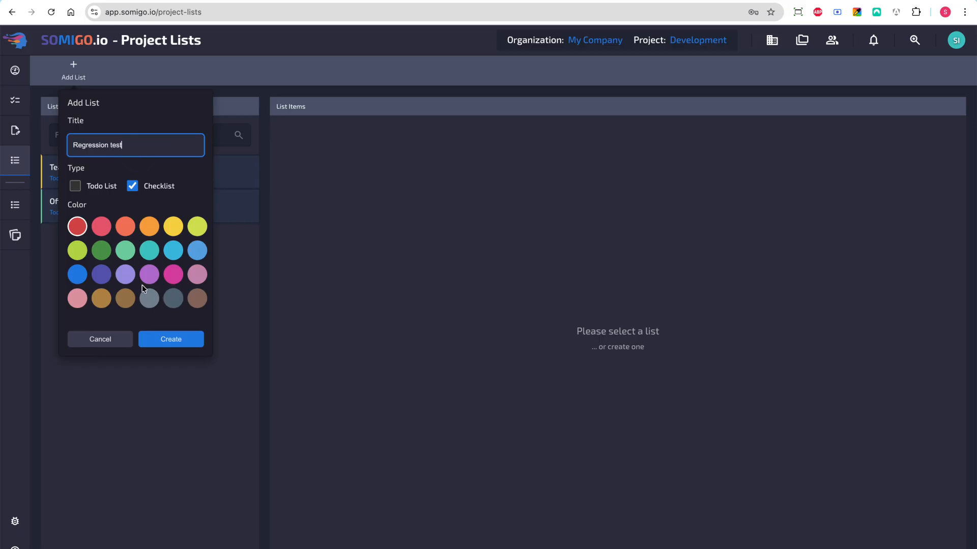
{"action": "left_click", "coordinate": [105, 284]}
{"action": "left_click", "coordinate": [162, 339]}
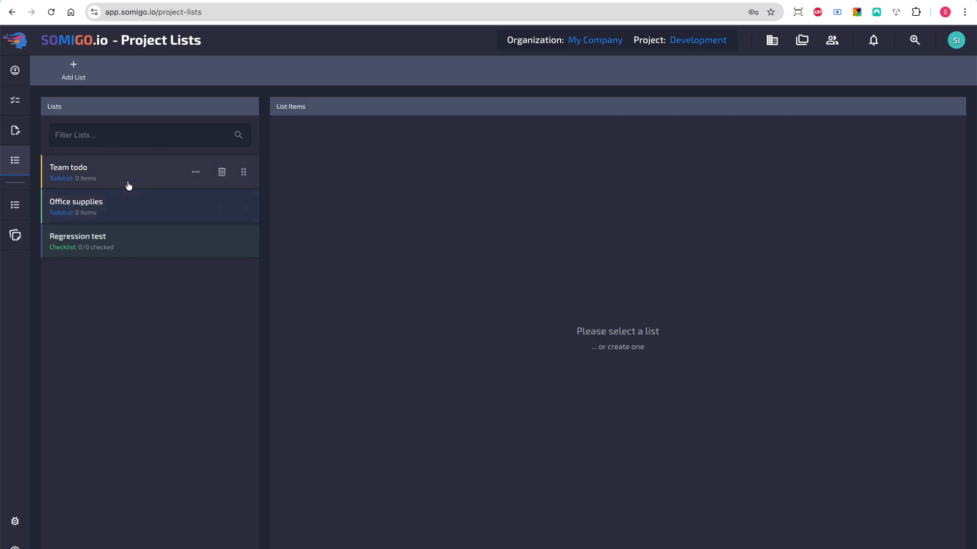
Add the items "Clean work desk" and "Setup computer equipment" to the Team todo list
{"action": "left_click", "coordinate": [129, 185]}
{"action": "left_click", "coordinate": [332, 137]}
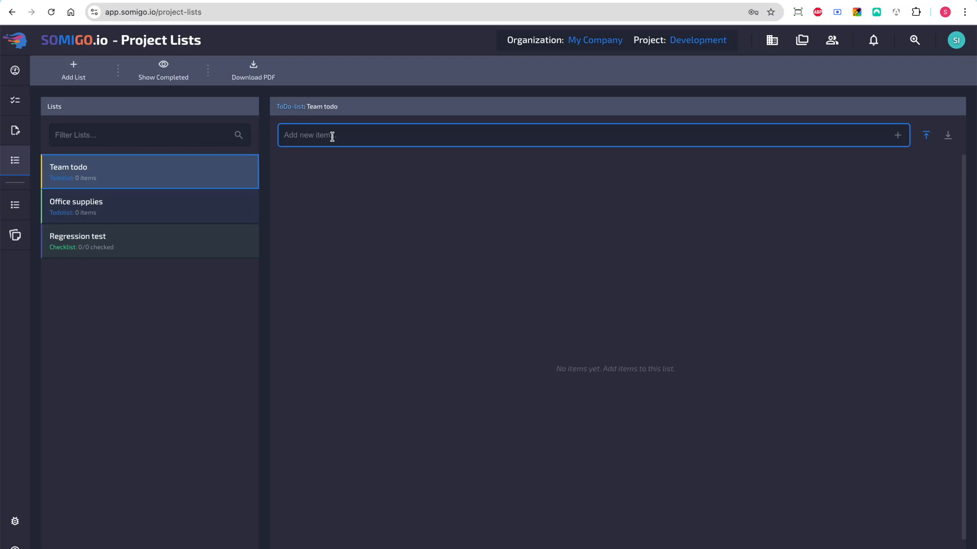
{"action": "type", "text": "Clean work desk"}
{"action": "key", "text": "Return"}
{"action": "type", "text": "Setup computer equipment"}
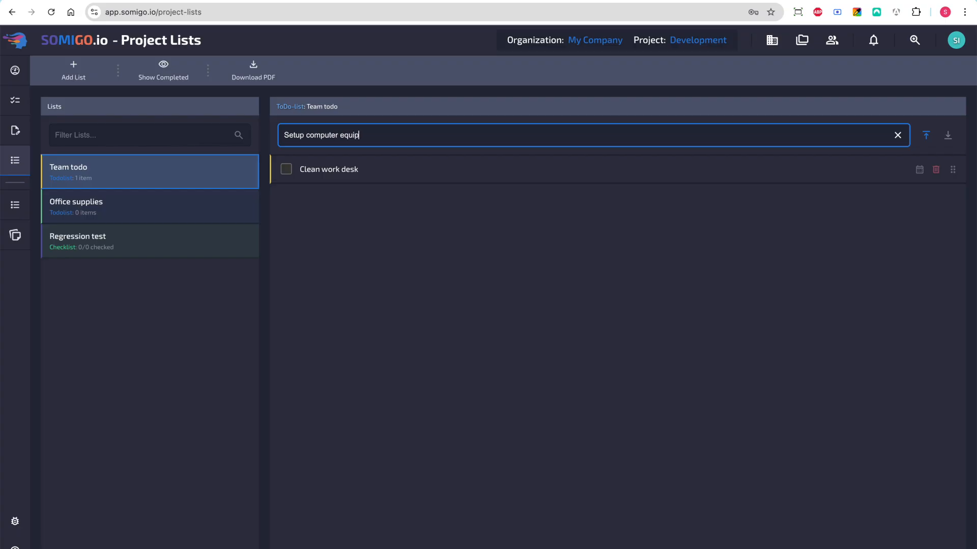
{"action": "key", "text": "Return"}
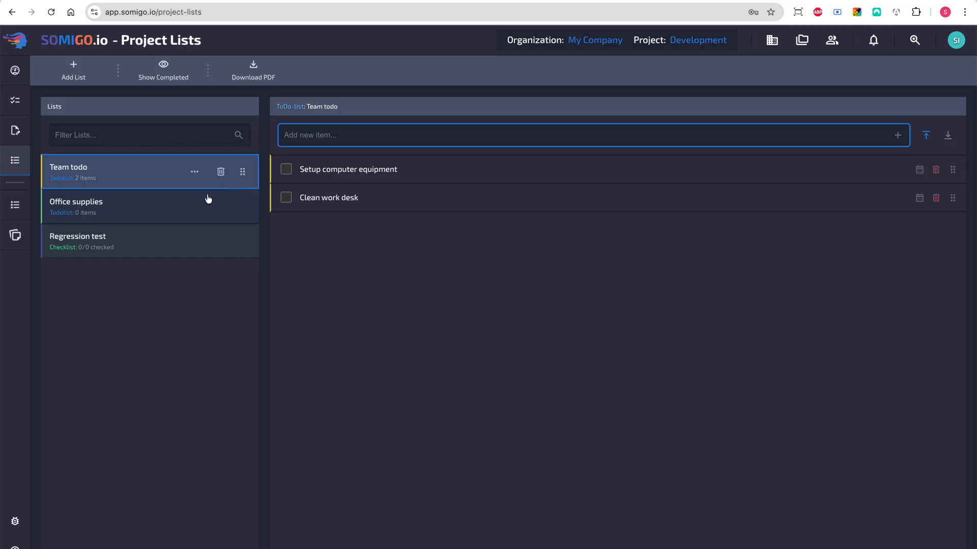
Add the items "Buy pens", "Buy flowers" and "Buy paper for printer" to the Office supplies list
{"action": "left_click", "coordinate": [185, 220]}
{"action": "left_click", "coordinate": [297, 133]}
{"action": "type", "text": "Buy pens"}
{"action": "key", "text": "Return"}
{"action": "type", "text": "Buy"}
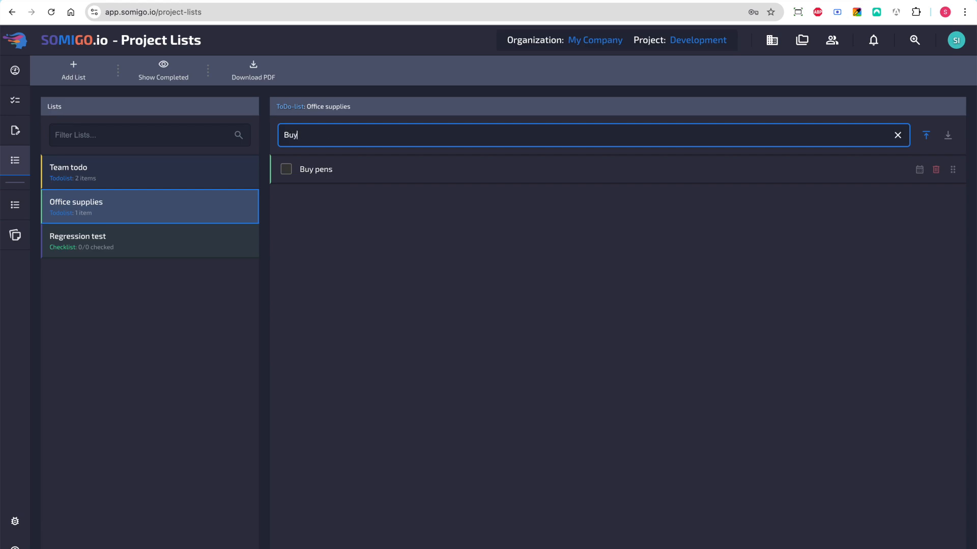
{"action": "type", "text": " flowers"}
{"action": "key", "text": "Return"}
{"action": "type", "text": "Buy "}
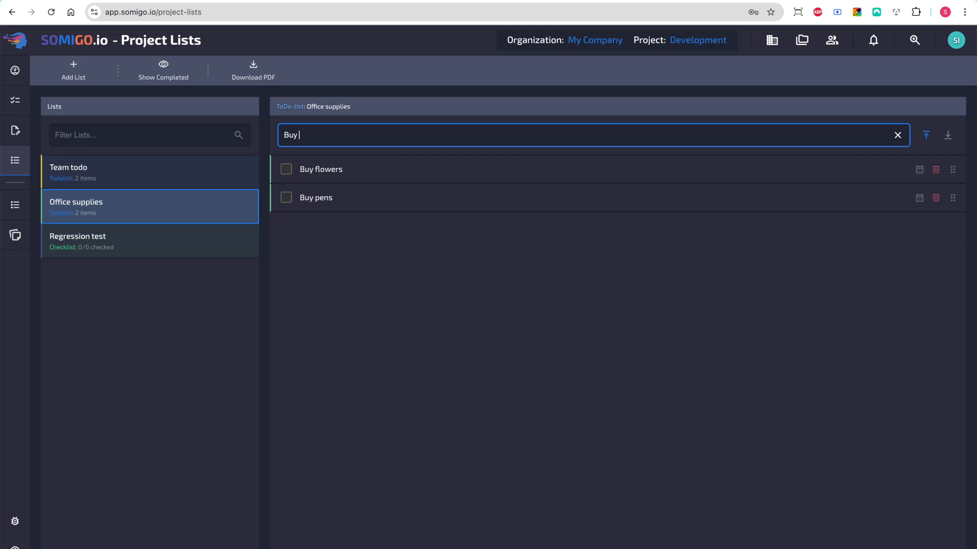
{"action": "type", "text": "paper for printer"}
{"action": "key", "text": "Return"}
Add the items "Check login flow", "Click button" and "Make sure background turns green" to the Regression test checklist
{"action": "left_click", "coordinate": [161, 238]}
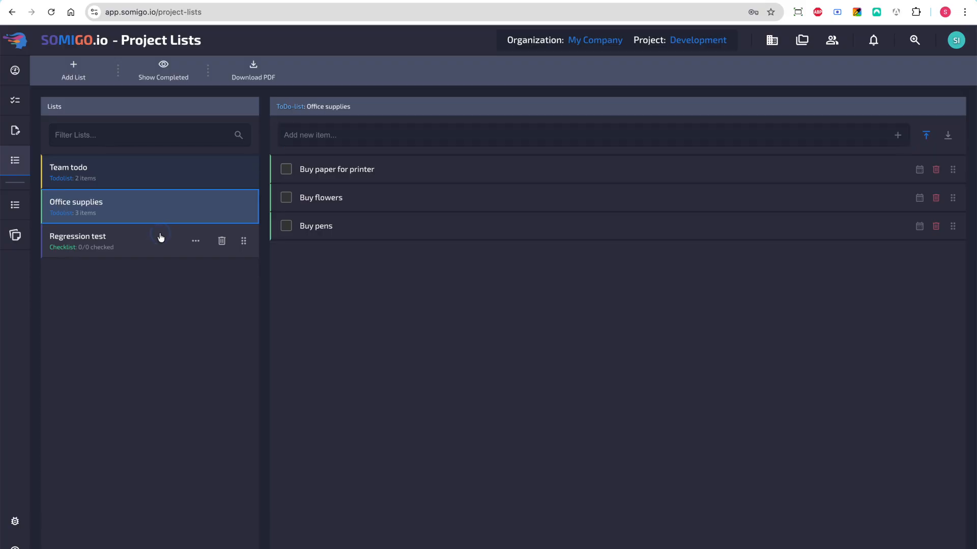
{"action": "left_click", "coordinate": [318, 141]}
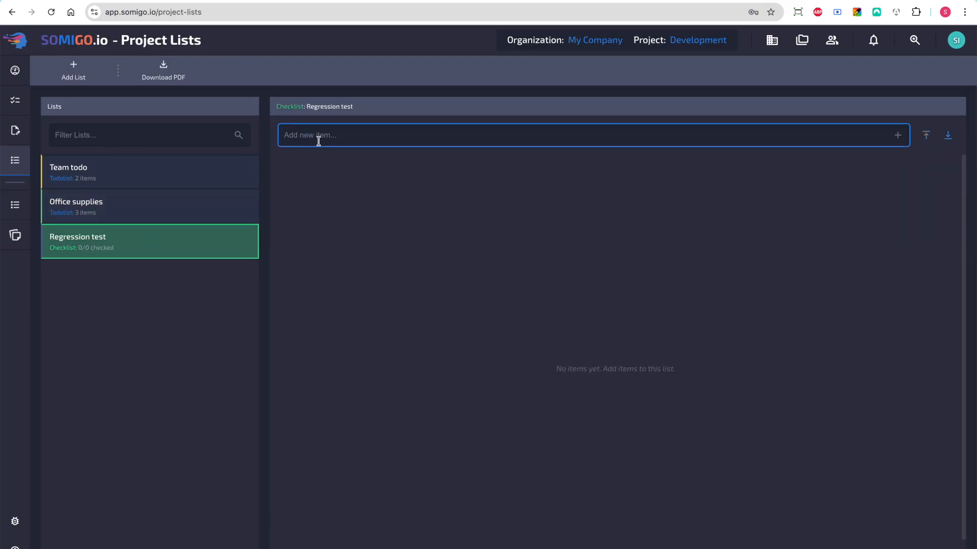
{"action": "type", "text": "eck login flow"}
{"action": "key", "text": "Return"}
{"action": "type", "text": "Clic bu"}
{"action": "type", "text": "button"}
{"action": "key", "text": "Return"}
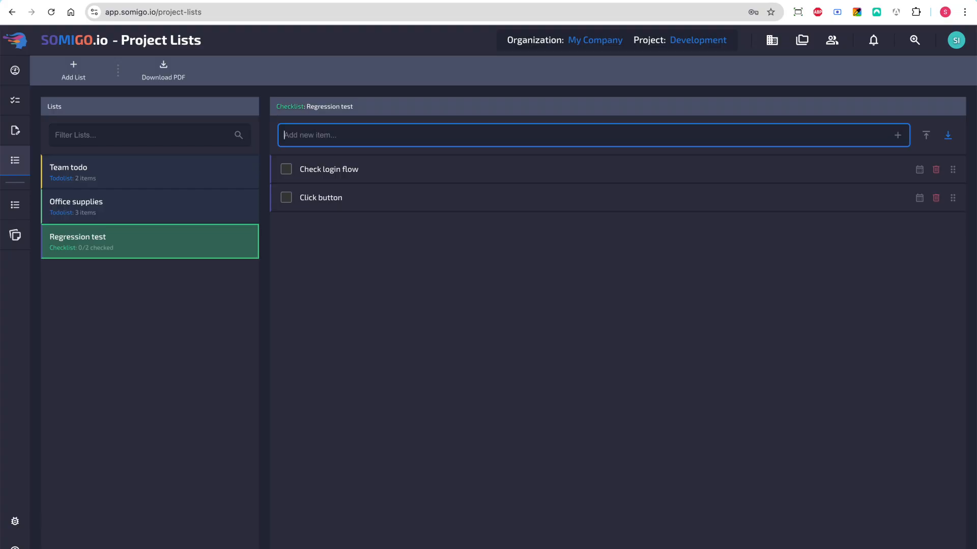
{"action": "type", "text": "Make sure background turns green"}
{"action": "key", "text": "Return"}
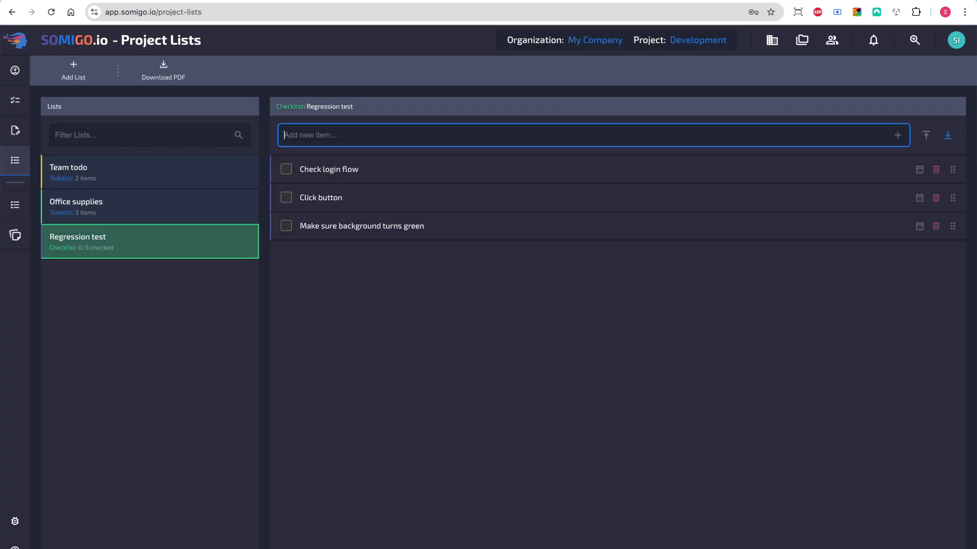
{"action": "left_click", "coordinate": [955, 172]}
{"action": "mouse_move", "coordinate": [957, 174]}
{"action": "left_mouse_down"}
{"action": "mouse_move", "coordinate": [955, 215]}
{"action": "mouse_move", "coordinate": [954, 171]}
{"action": "left_mouse_up"}
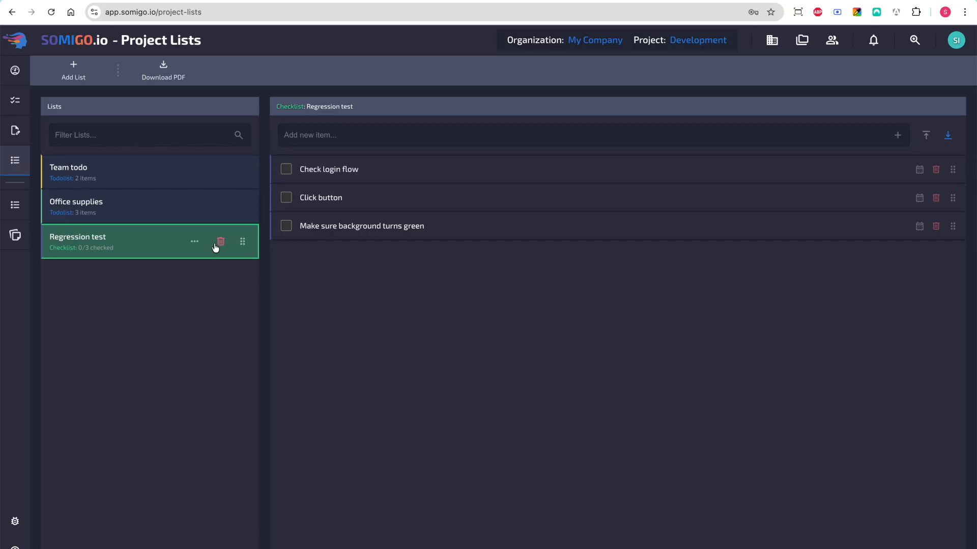
Check off all items in the Regression test checklist and uncheck them again
{"action": "left_click", "coordinate": [287, 170]}
{"action": "left_click", "coordinate": [286, 197]}
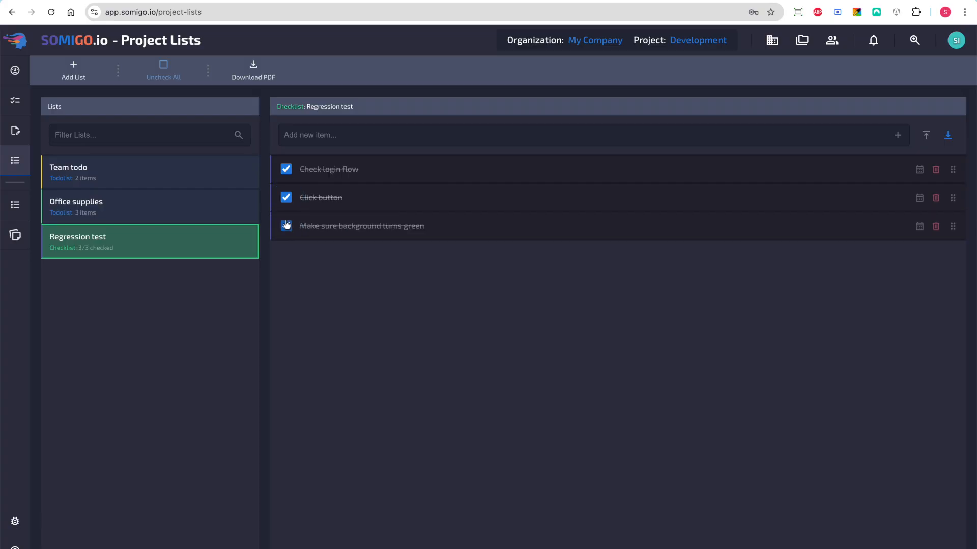
{"action": "left_click", "coordinate": [287, 197]}
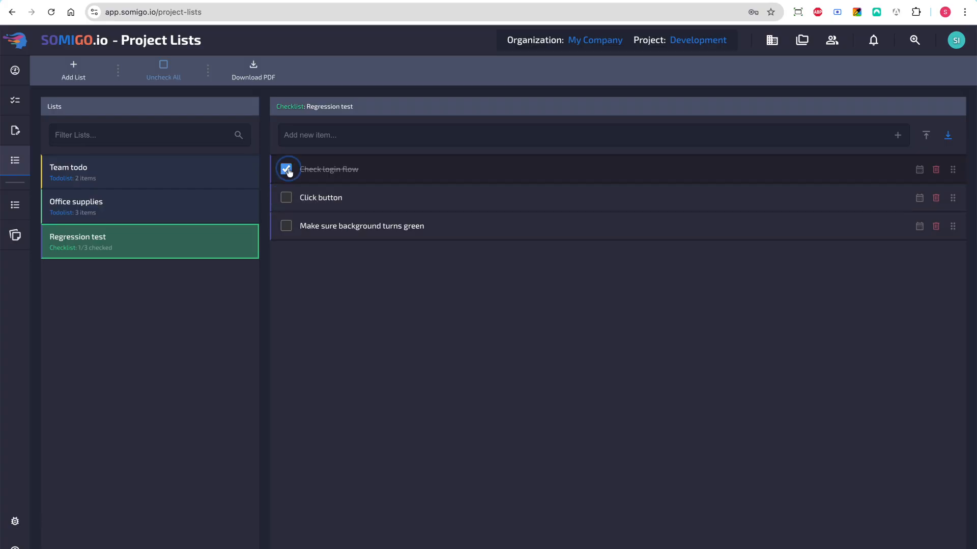
{"action": "left_click", "coordinate": [286, 169]}
Mark "Setup computer equipment" as completed in the Team todo list, and briefly show and re-hide the completed items
{"action": "left_click", "coordinate": [155, 178]}
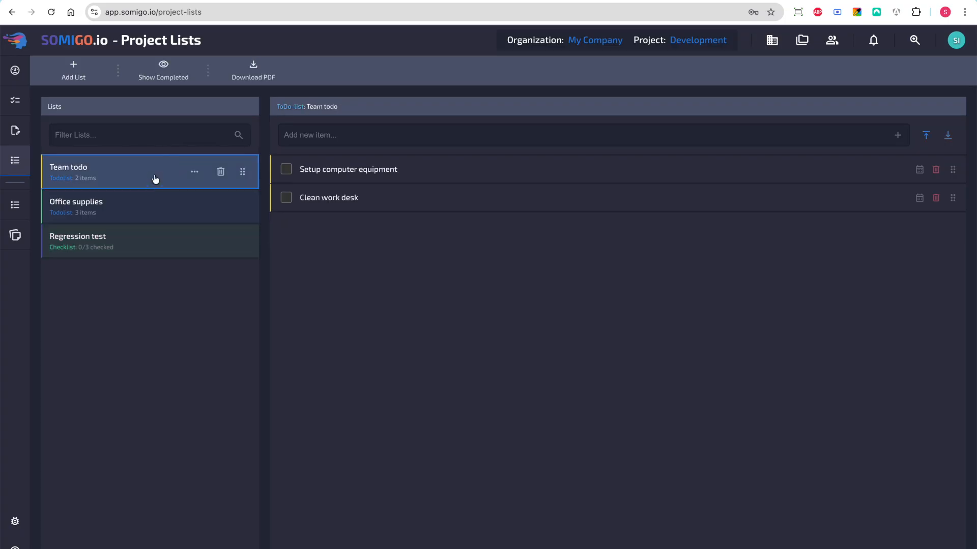
{"action": "left_click", "coordinate": [286, 170]}
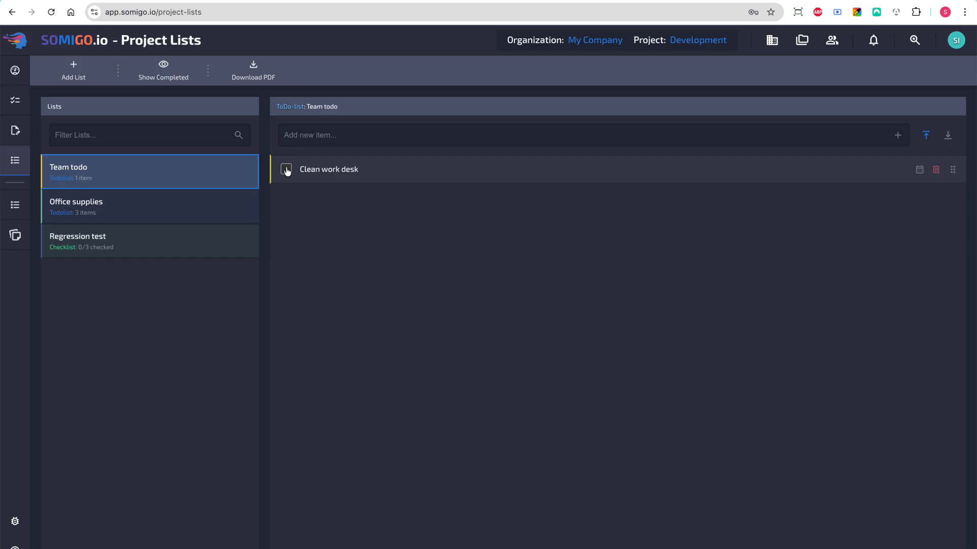
{"action": "left_click", "coordinate": [179, 75]}
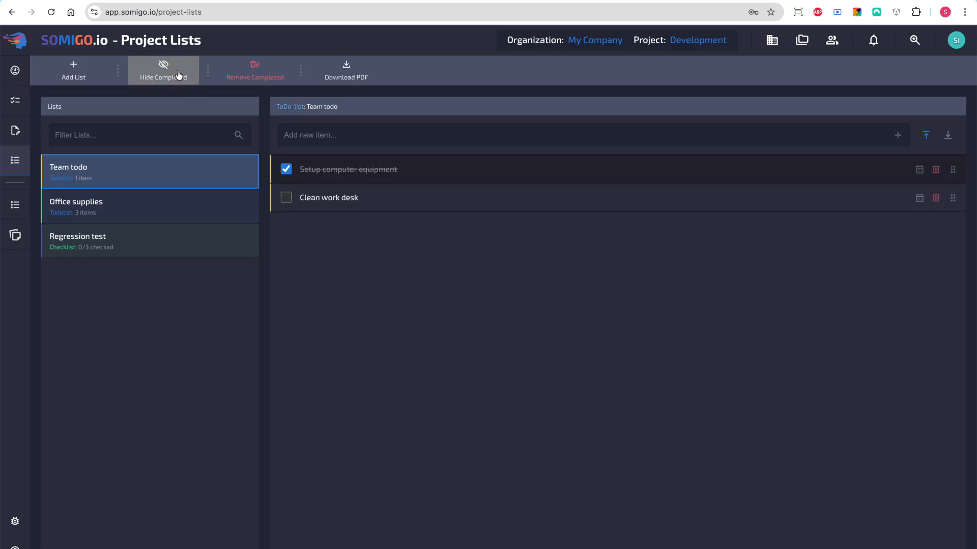
{"action": "left_click", "coordinate": [178, 75]}
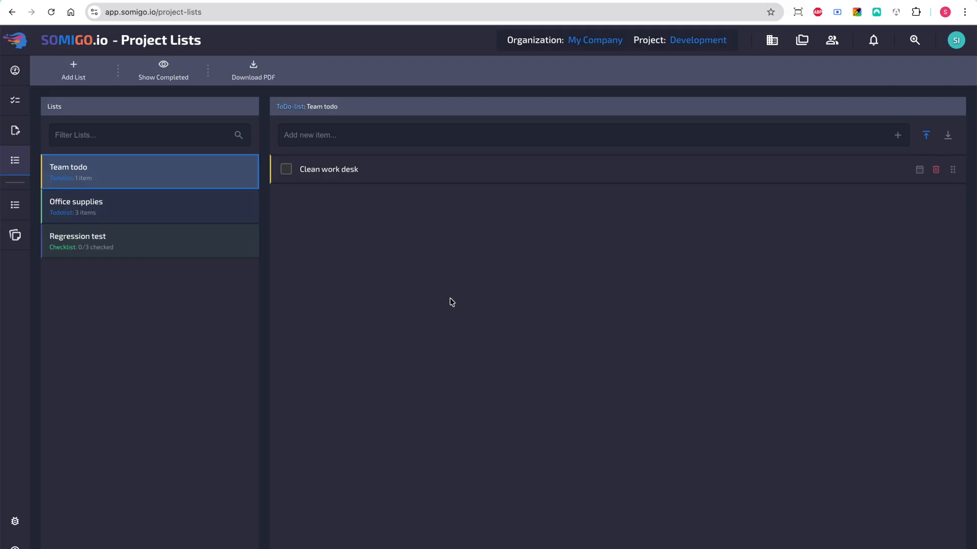
Move the personal Post-It "Remember to call mom" further right on the board and pin it
{"action": "left_click", "coordinate": [14, 202]}
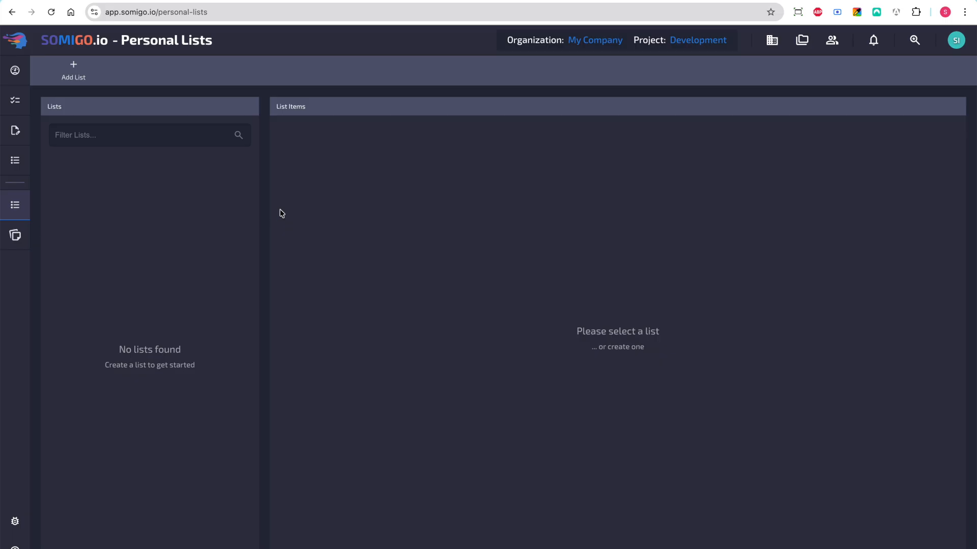
{"action": "left_click", "coordinate": [14, 236]}
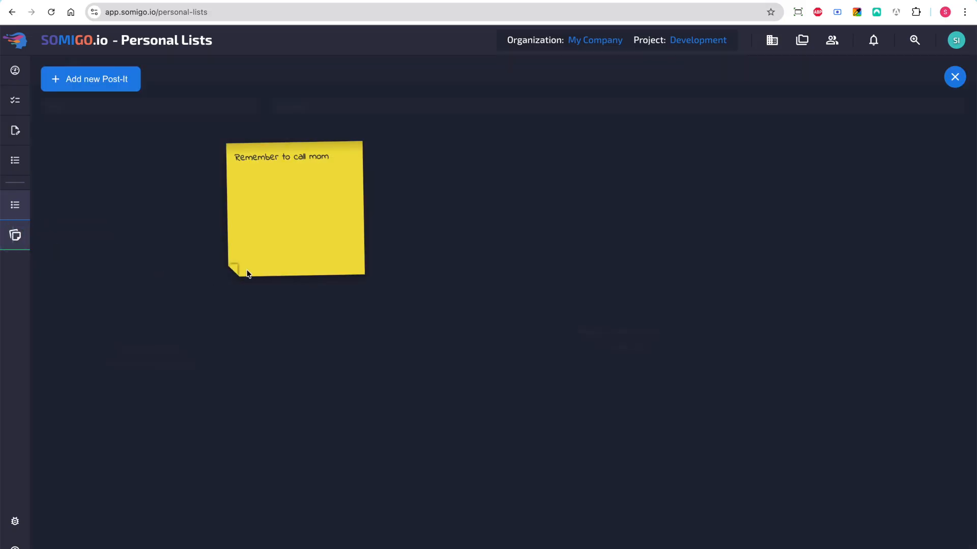
{"action": "left_click_drag", "start_coordinate": [263, 156], "coordinate": [415, 148]}
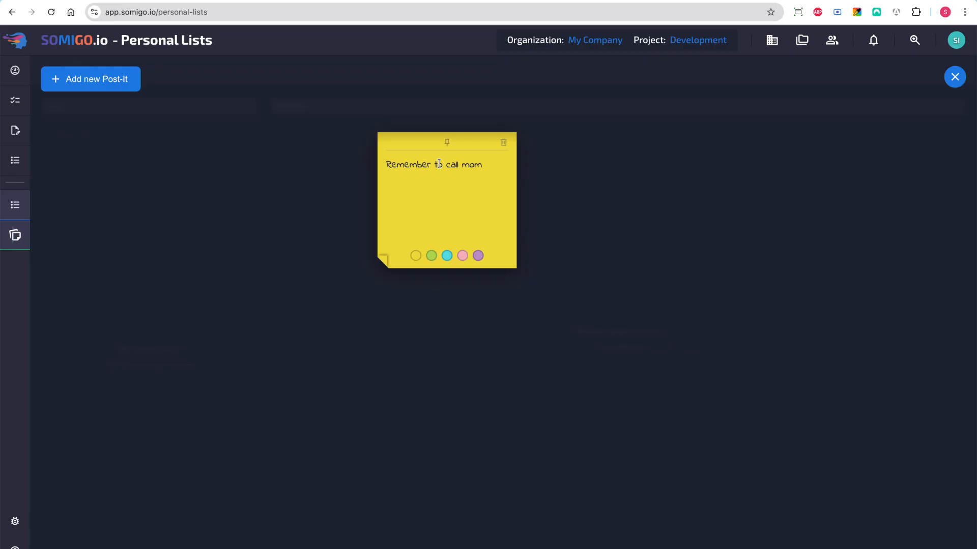
{"action": "left_click", "coordinate": [445, 144]}
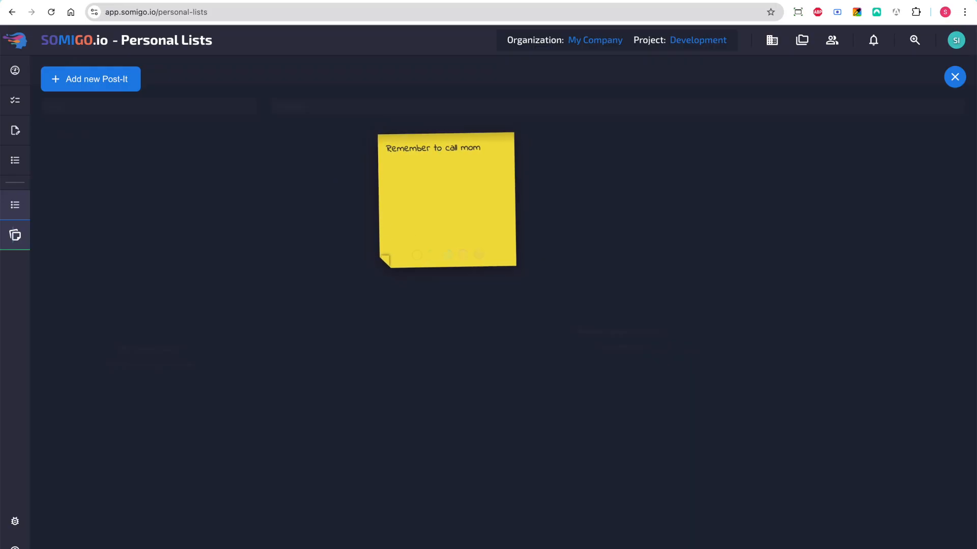
View the Tasks, Notes and Project Lists pages with the Post-It pinned, and unpin it on the Project Lists page
{"action": "left_click", "coordinate": [14, 112]}
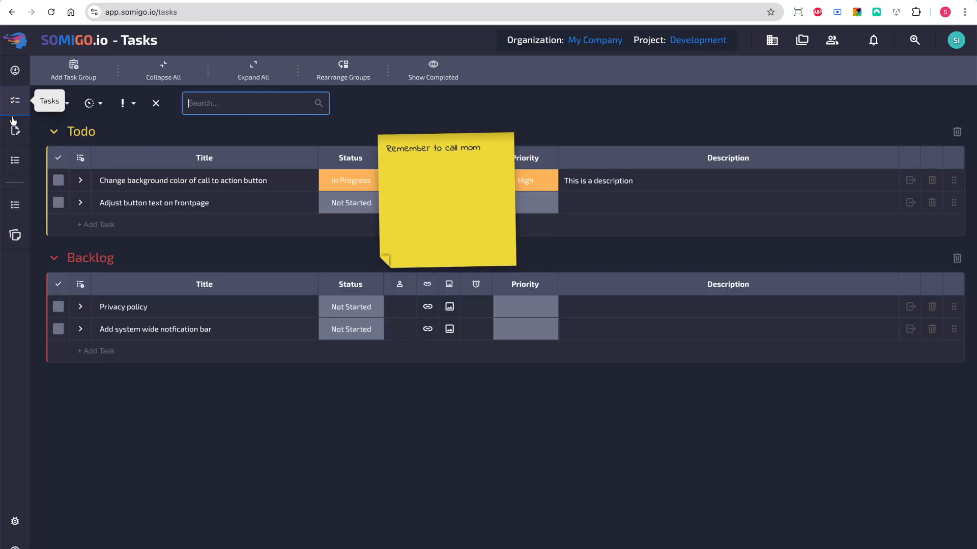
{"action": "left_click", "coordinate": [15, 130]}
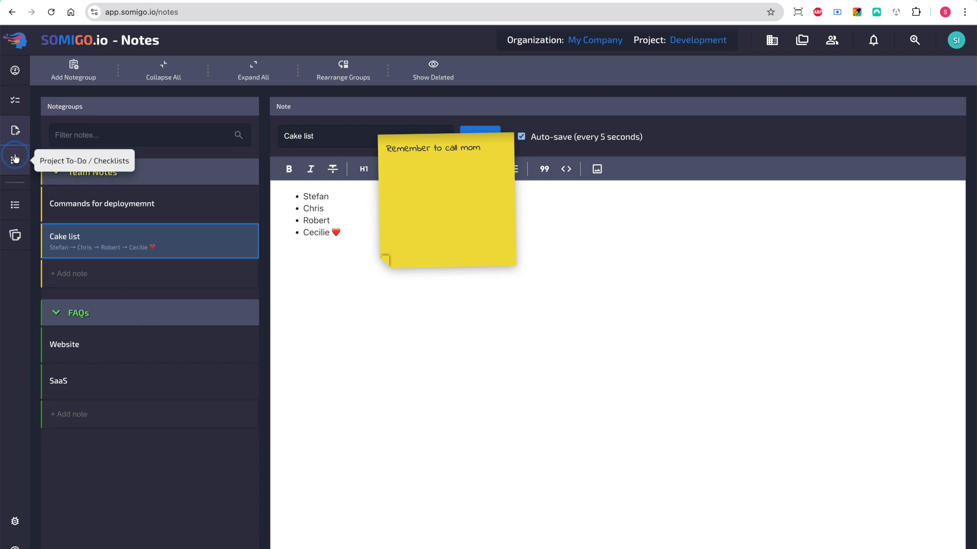
{"action": "left_click", "coordinate": [15, 159]}
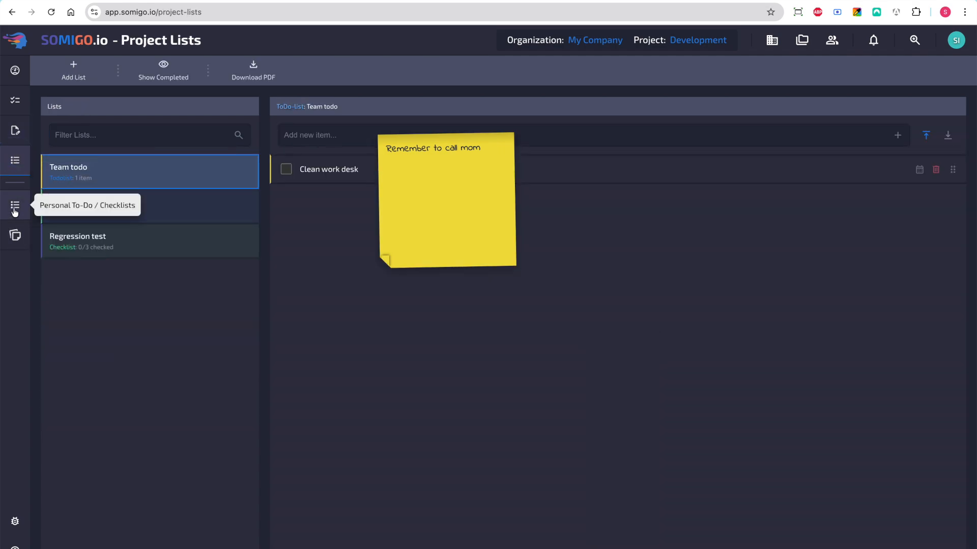
{"action": "mouse_move", "coordinate": [421, 144]}
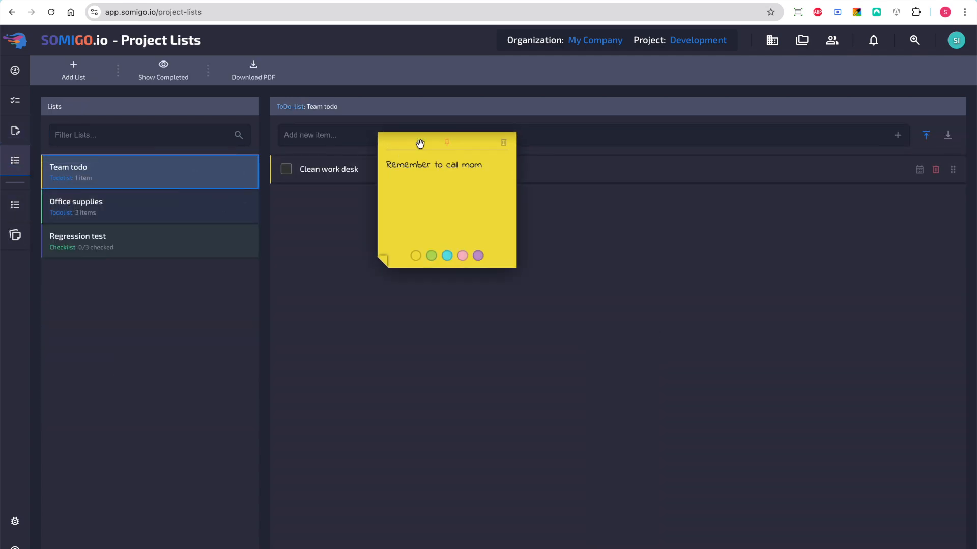
{"action": "left_click", "coordinate": [447, 144]}
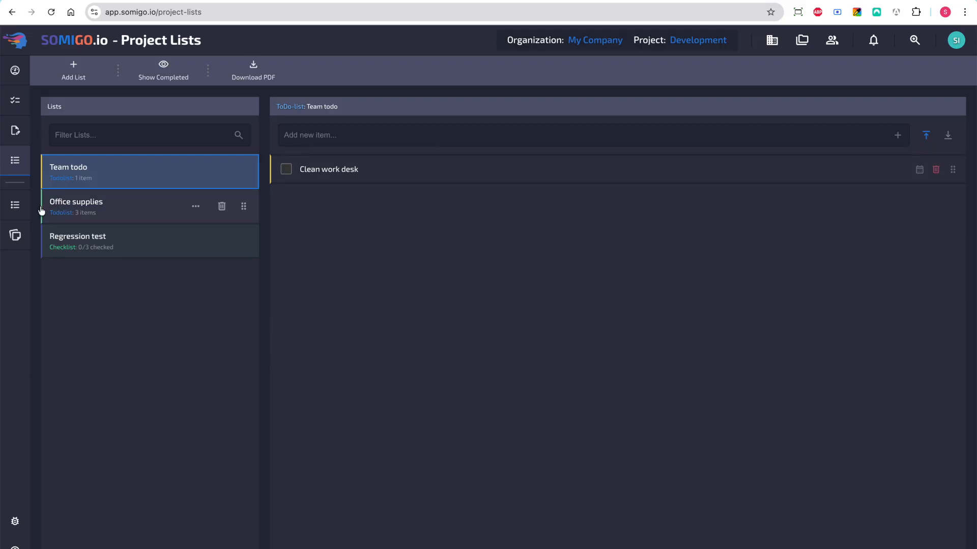